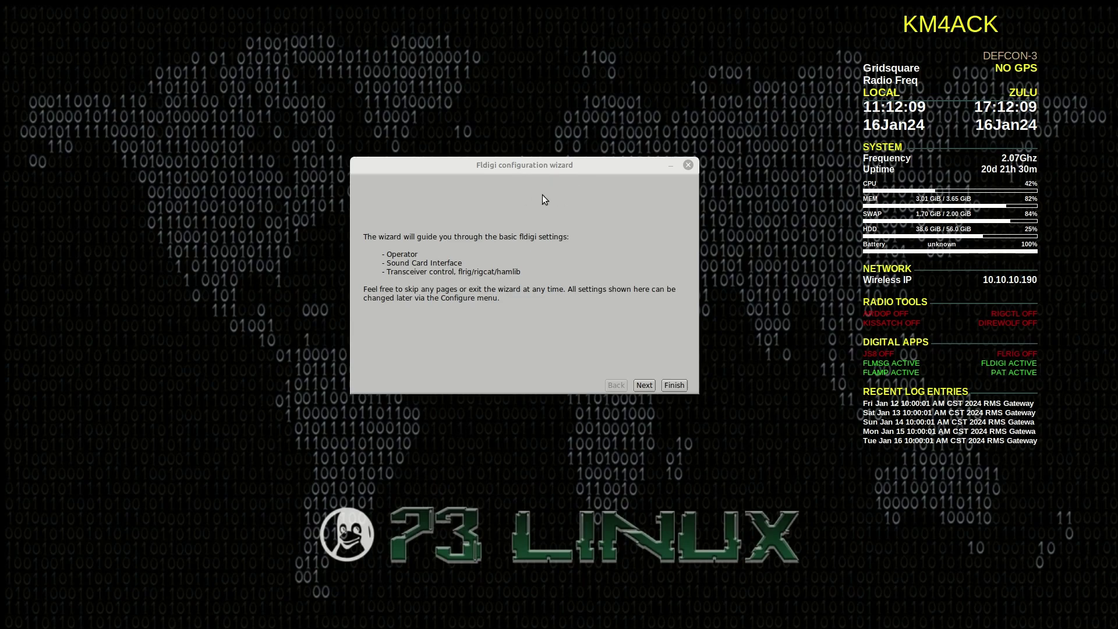
Step: Fill in the callsigns, operator name, station QTH and locator, choosing Tennessee as state and Rutherford as county
{"action": "left_click", "coordinate": [643, 386]}
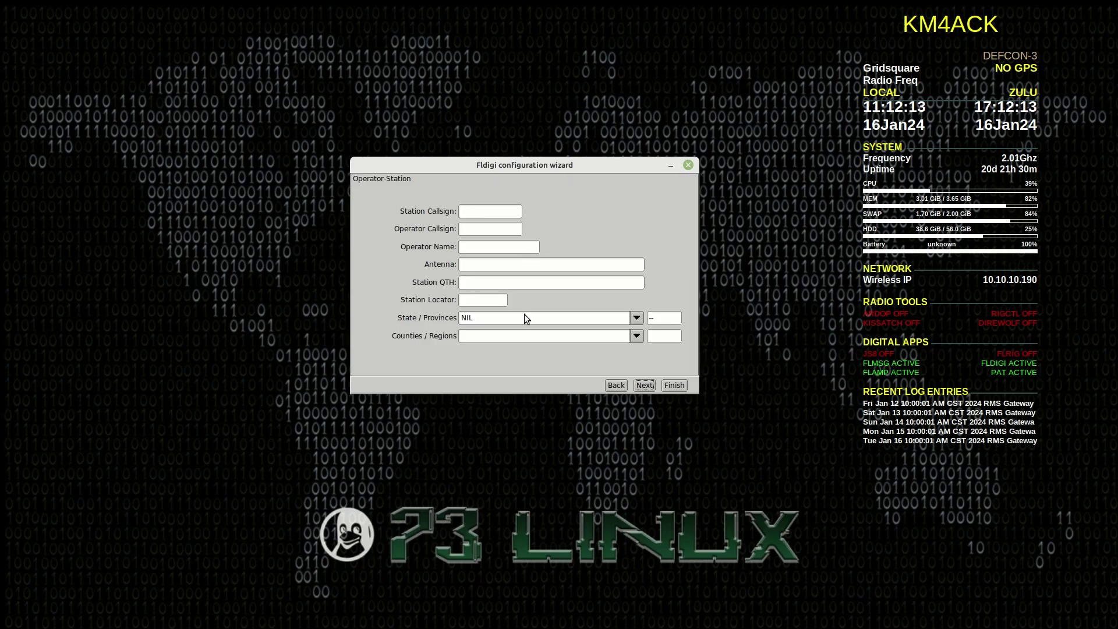
{"action": "left_click", "coordinate": [485, 210]}
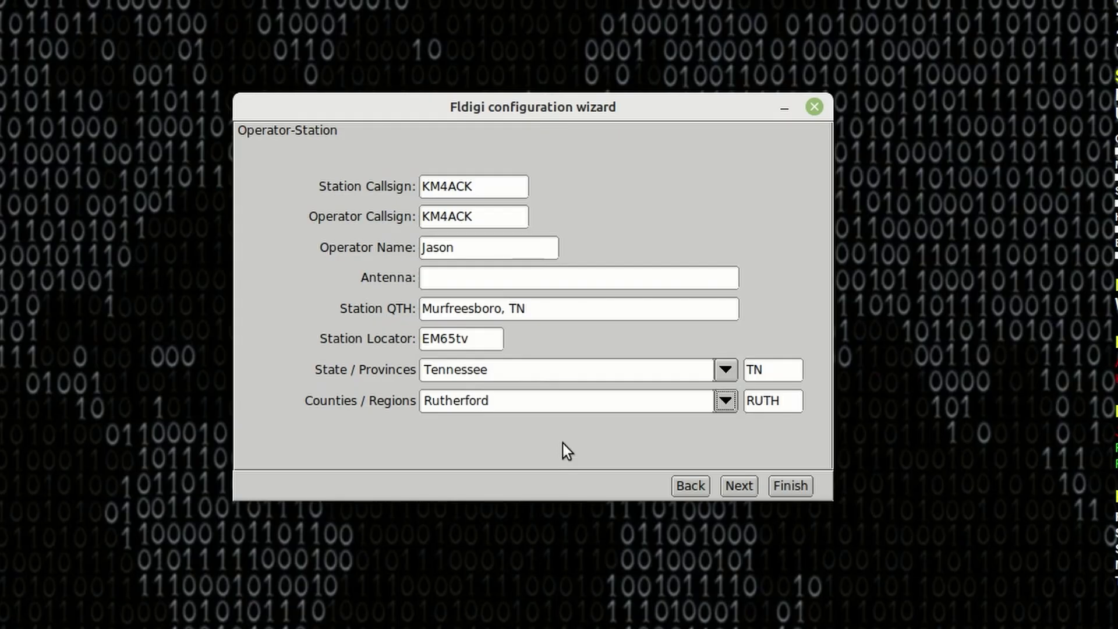
{"action": "left_click", "coordinate": [732, 488]}
Step: Enable PortAudio and set both capture and playback to USB PnP Sound Device: Audio (hw:3,0)
{"action": "left_click", "coordinate": [328, 236]}
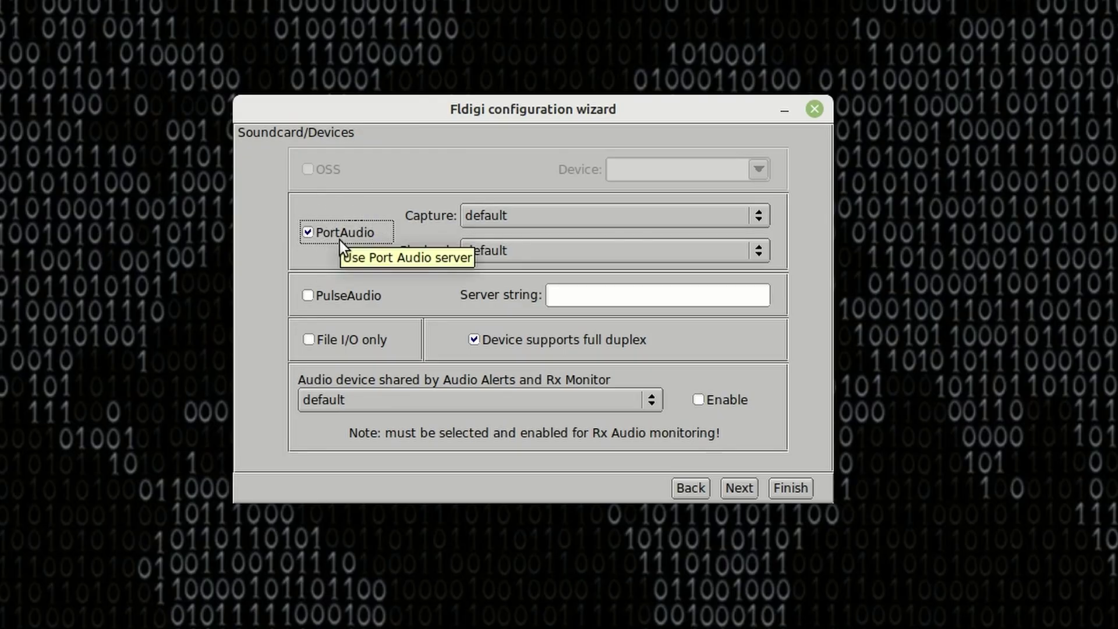
{"action": "left_click", "coordinate": [526, 214]}
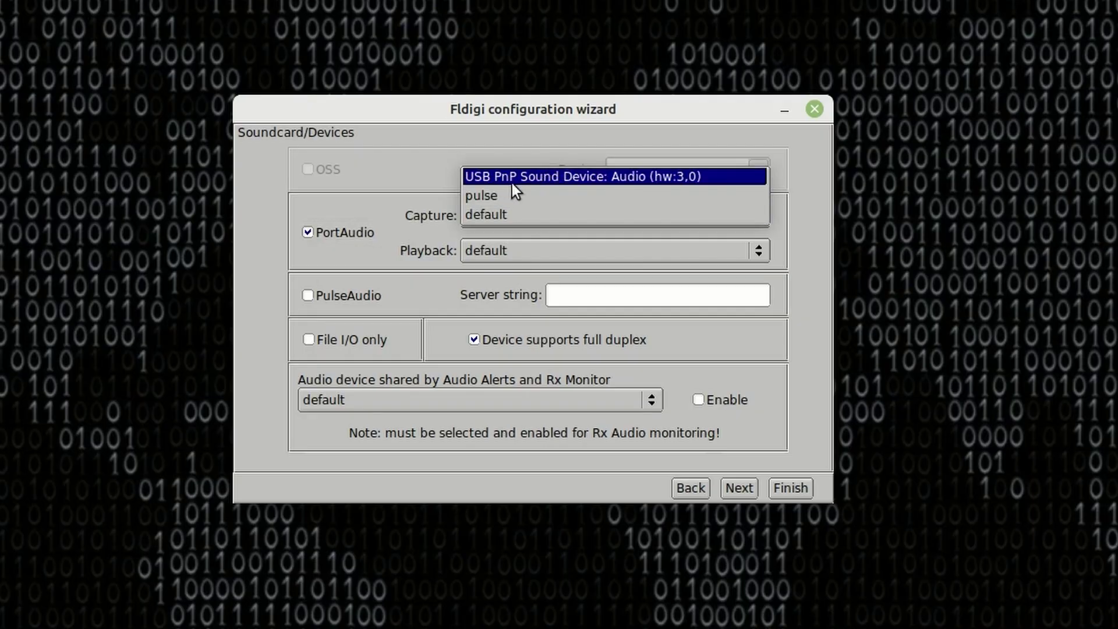
{"action": "left_click", "coordinate": [566, 176]}
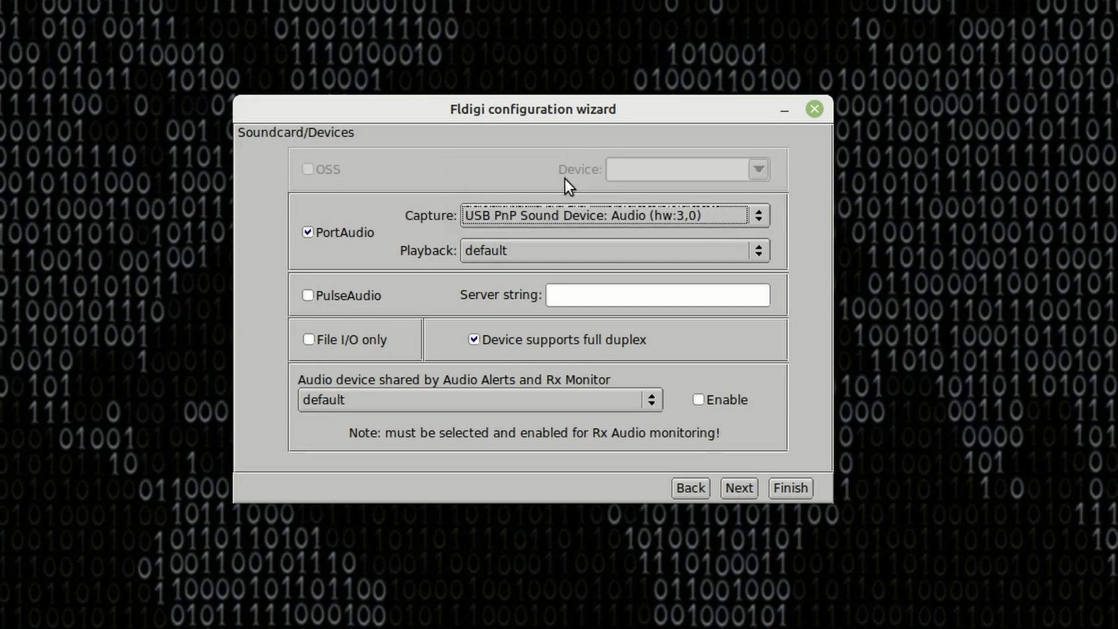
{"action": "left_click", "coordinate": [535, 254]}
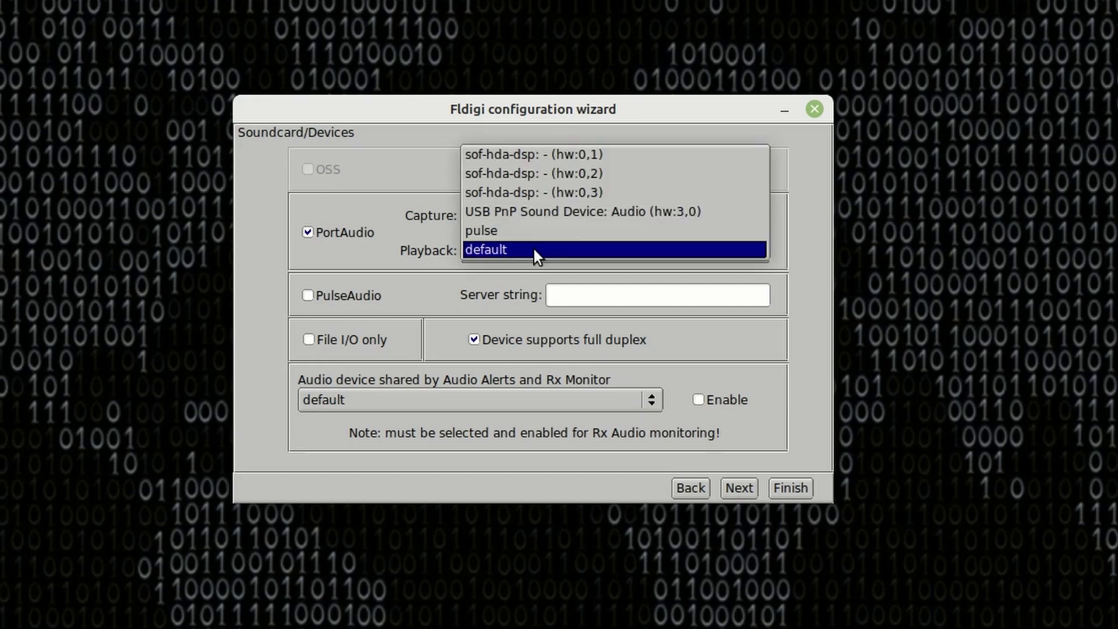
{"action": "left_click", "coordinate": [555, 212]}
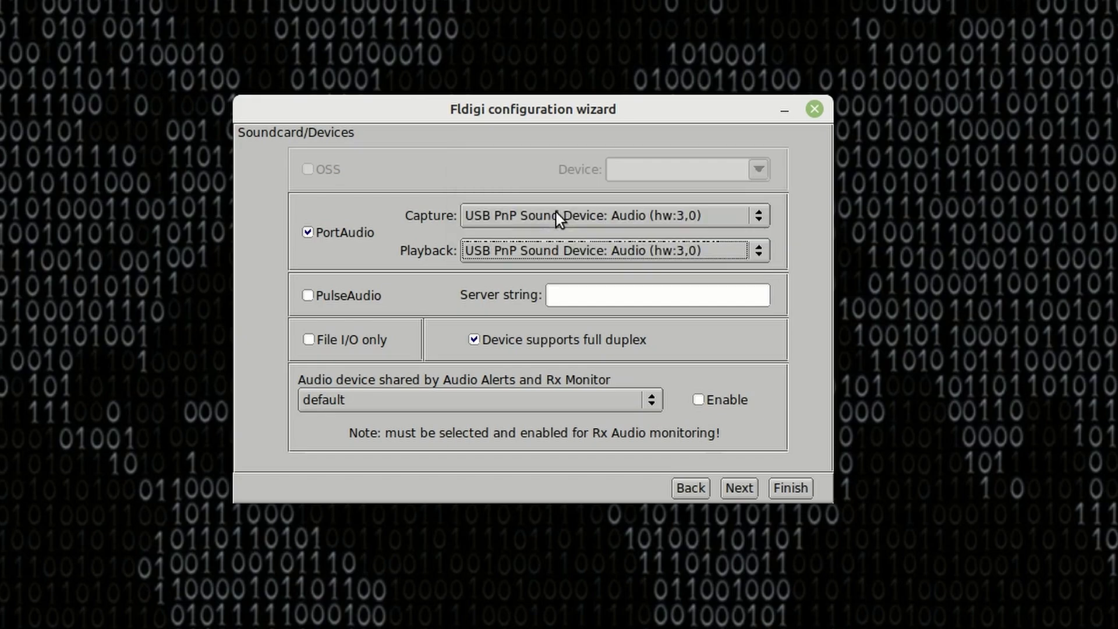
{"action": "left_click", "coordinate": [739, 488]}
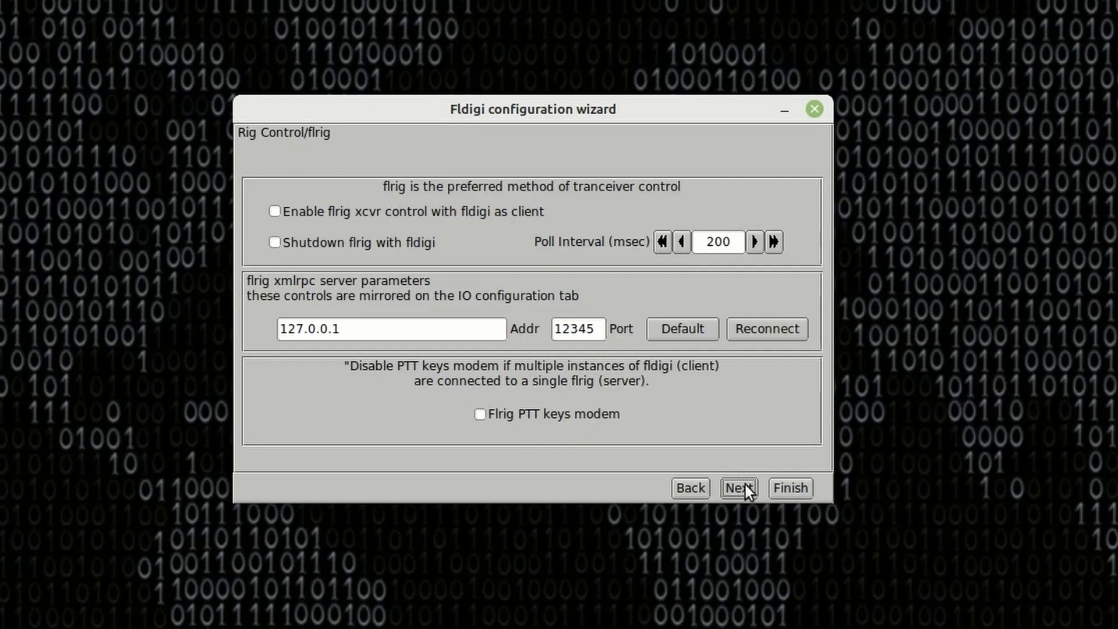
Step: Skip the flrig, RigCAT and Hamlib settings and finish the configuration wizard with the default data source
{"action": "left_click", "coordinate": [739, 488]}
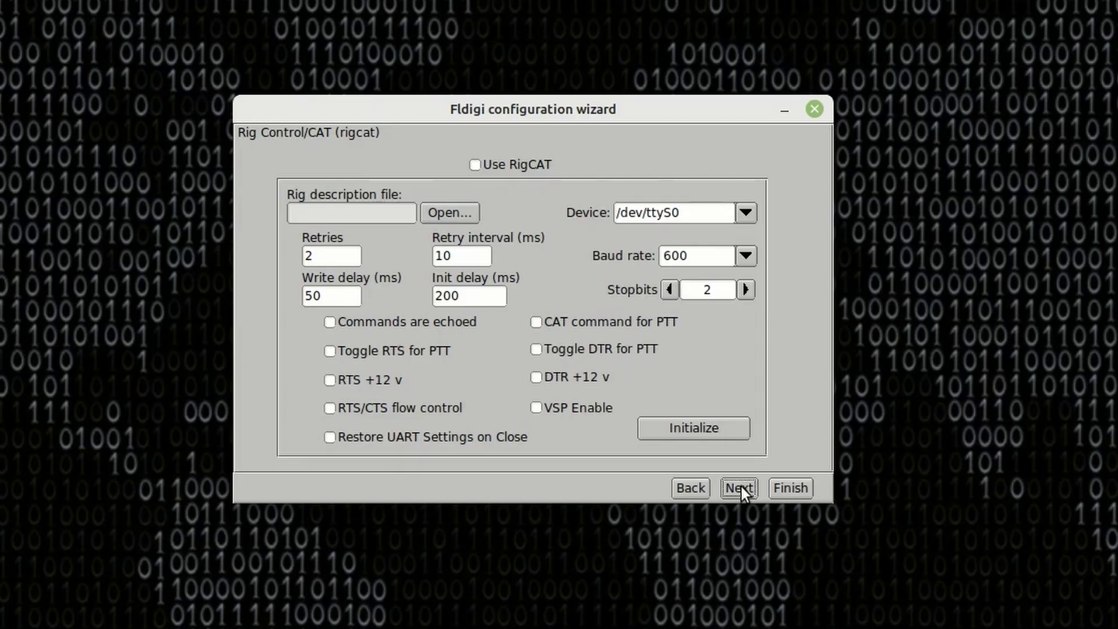
{"action": "left_click", "coordinate": [739, 485]}
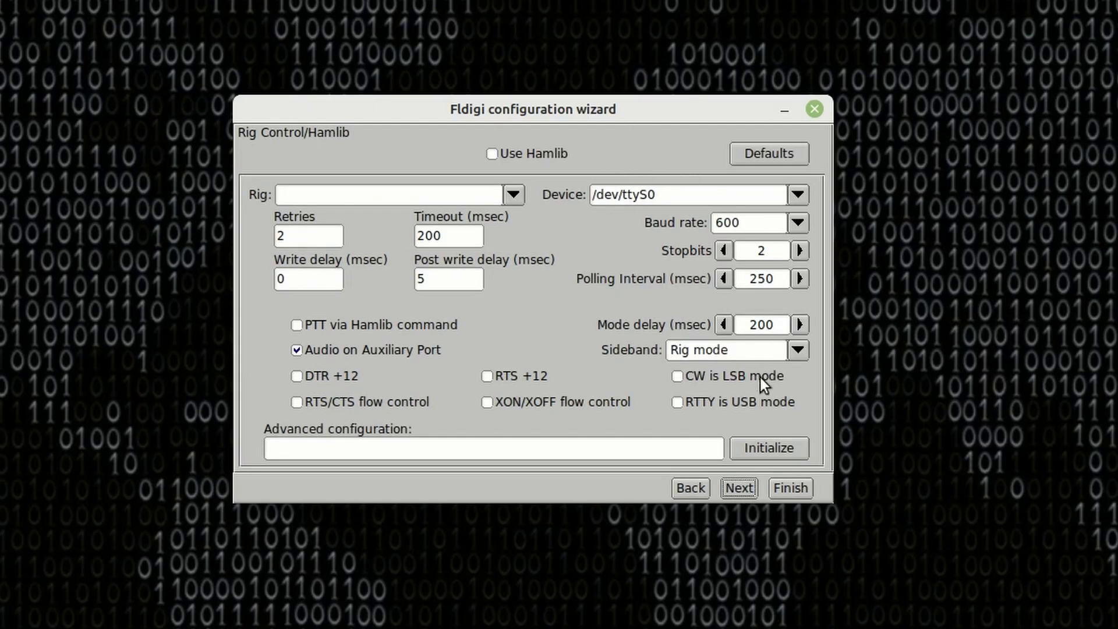
{"action": "left_click", "coordinate": [737, 488]}
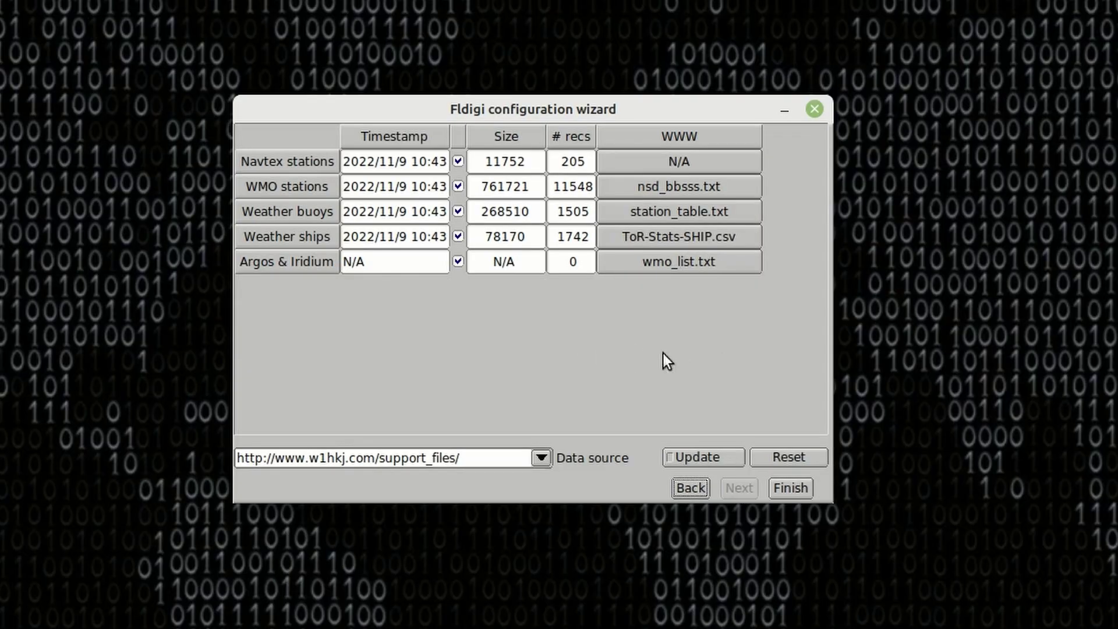
{"action": "left_click", "coordinate": [805, 487]}
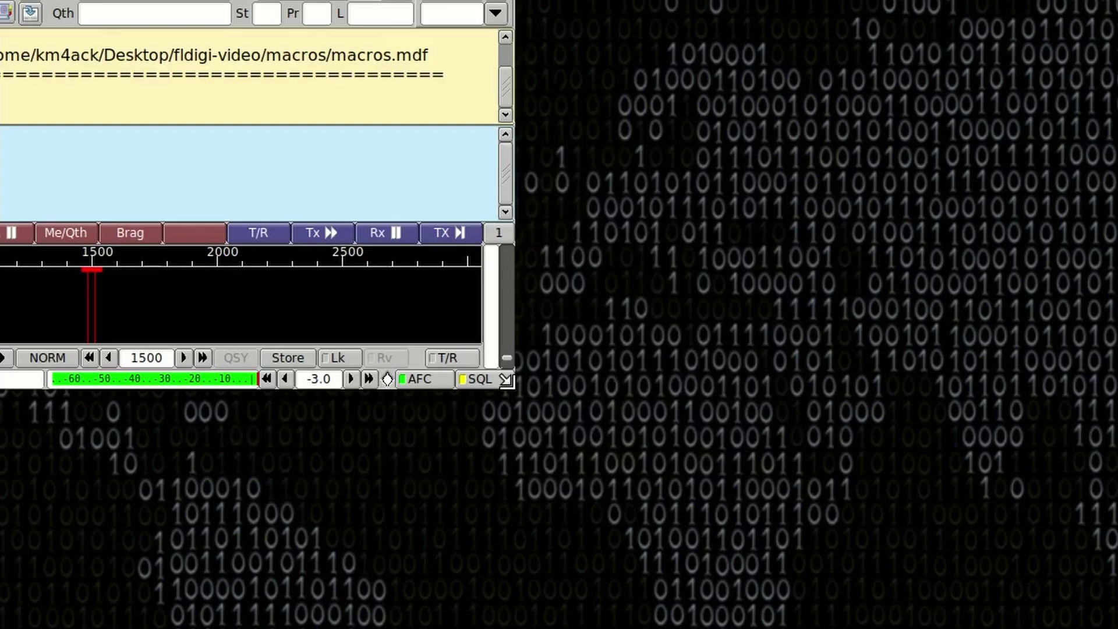
Step: Enlarge the main window to give the receive and transmit panes more room
{"action": "left_click_drag", "start_coordinate": [507, 380], "coordinate": [1117, 628]}
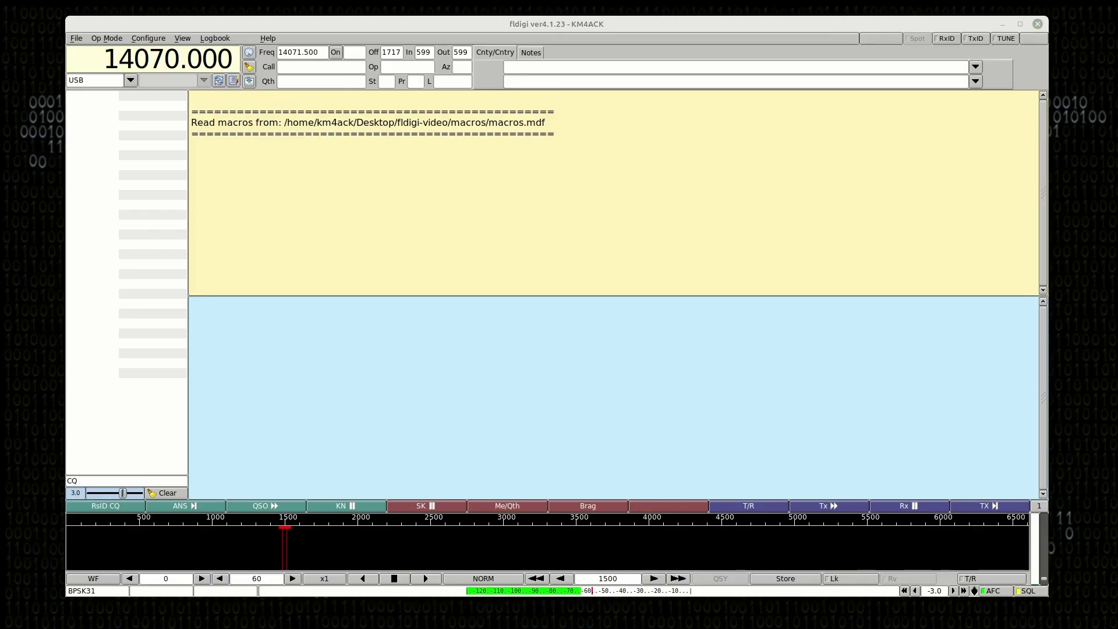
{"action": "left_click_drag", "start_coordinate": [470, 294], "coordinate": [527, 107]}
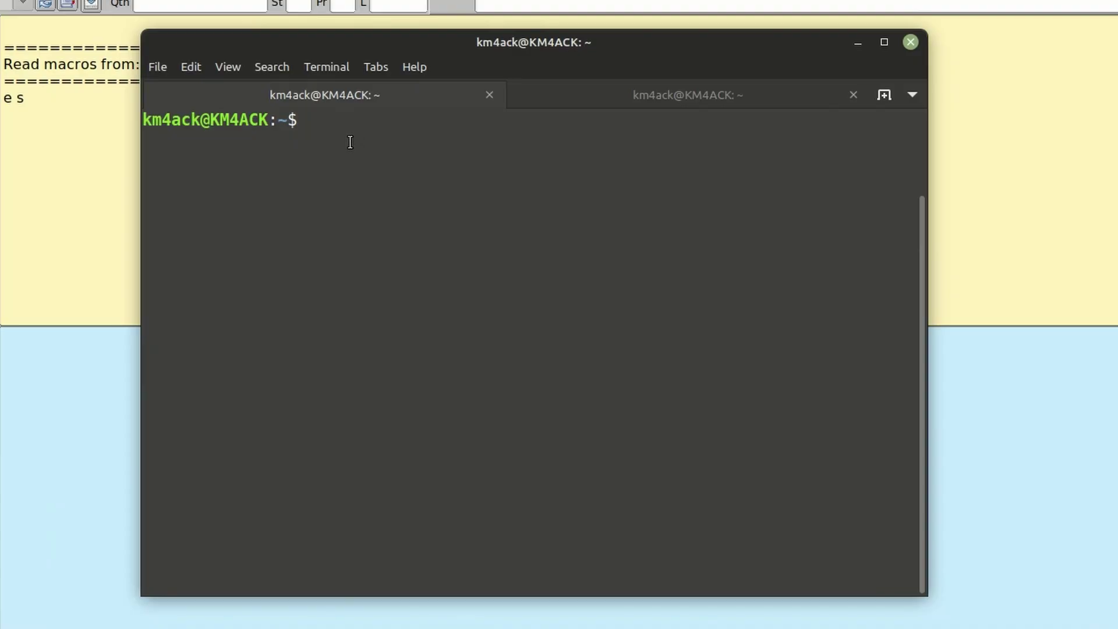
Step: In the terminal, list the serial devices with ls -l /dev/serial/by-id and widen the window to read the entries
{"action": "type", "text": "ls -l /dev/serial/"}
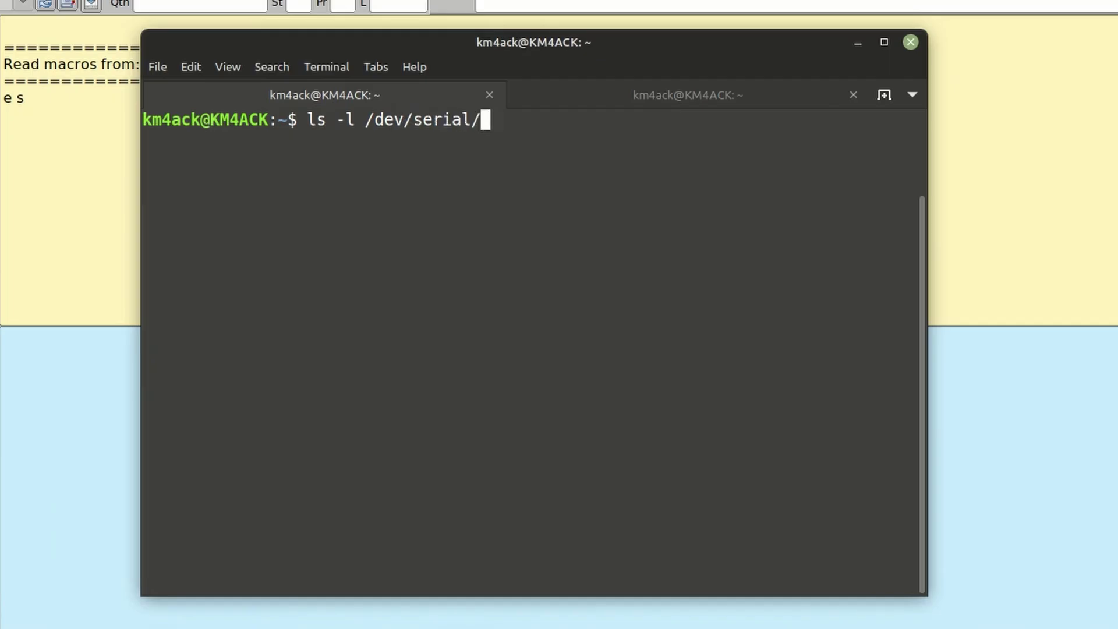
{"action": "type", "text": "by-id"}
{"action": "key", "text": "Return"}
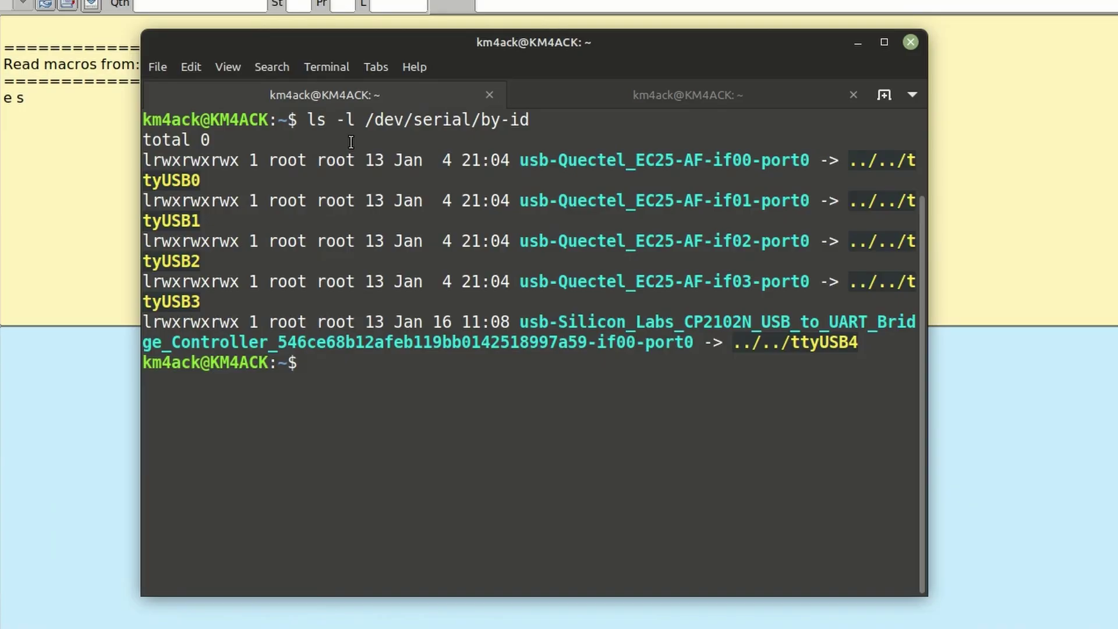
{"action": "left_click_drag", "start_coordinate": [927, 357], "coordinate": [1117, 355]}
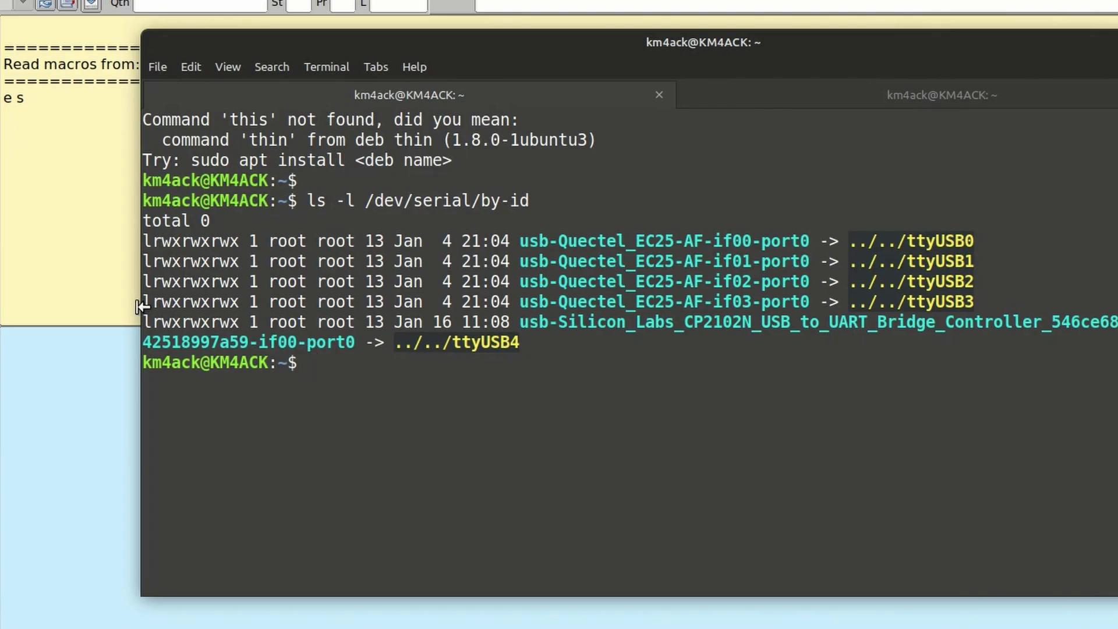
{"action": "left_click_drag", "start_coordinate": [138, 307], "coordinate": [0, 307]}
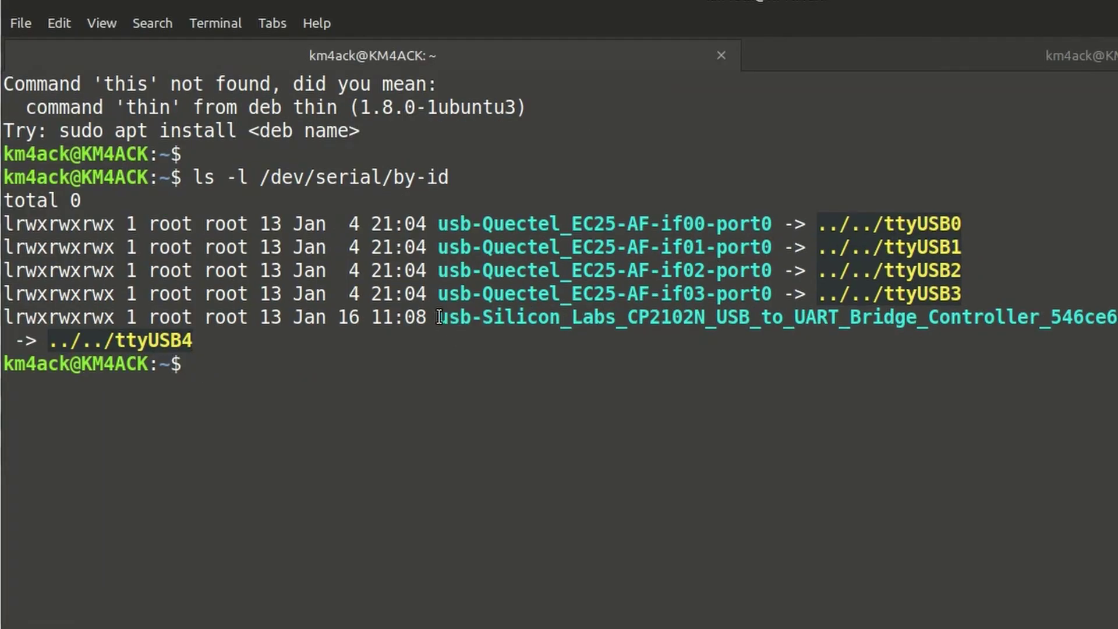
Step: Highlight the usb-Silicon_Labs entry and its ttyUSB4 link target in the serial device listing
{"action": "left_click_drag", "start_coordinate": [439, 316], "coordinate": [618, 318]}
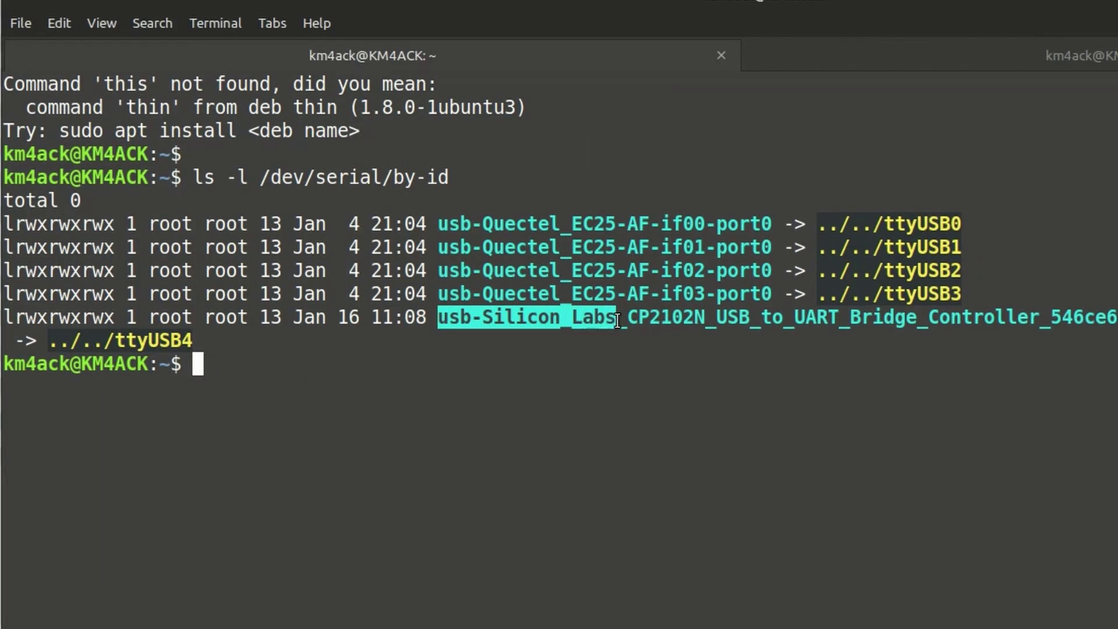
{"action": "left_click", "coordinate": [289, 329]}
{"action": "left_click_drag", "start_coordinate": [194, 341], "coordinate": [105, 343]}
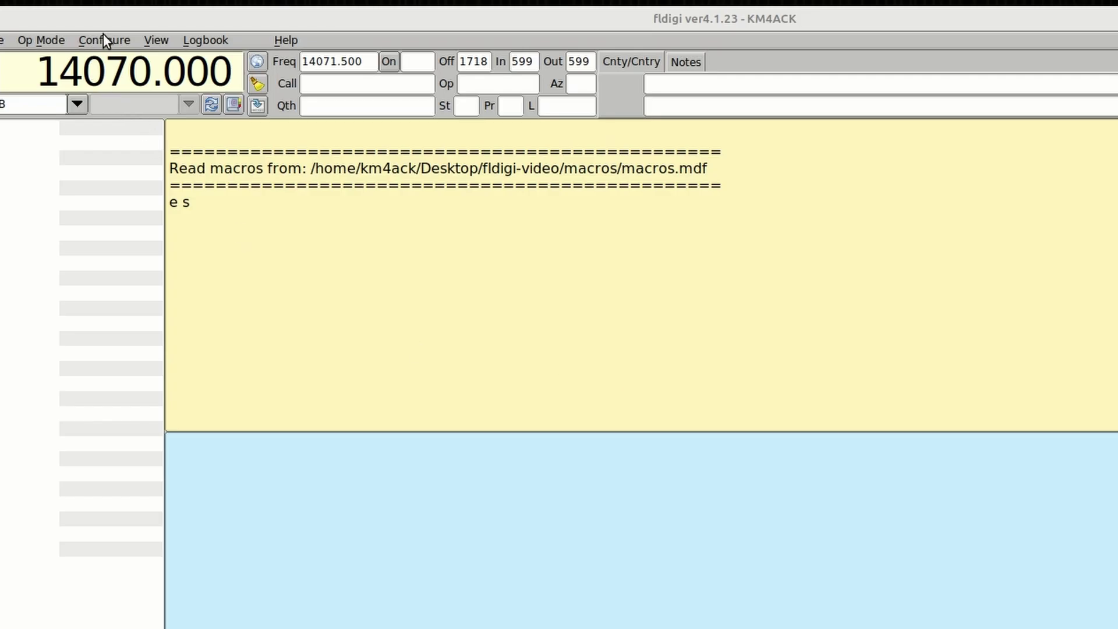
Step: Switch to Fldigi, open the Hardware PTT settings under Rig Control and enable the separate serial port PTT
{"action": "left_click", "coordinate": [101, 41]}
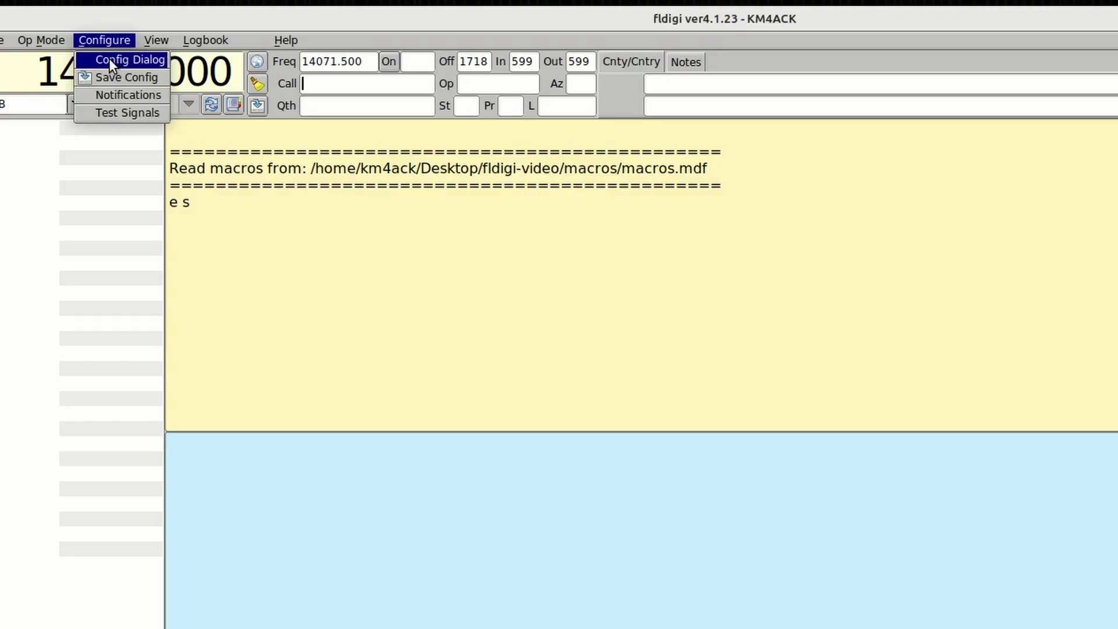
{"action": "left_click", "coordinate": [110, 58]}
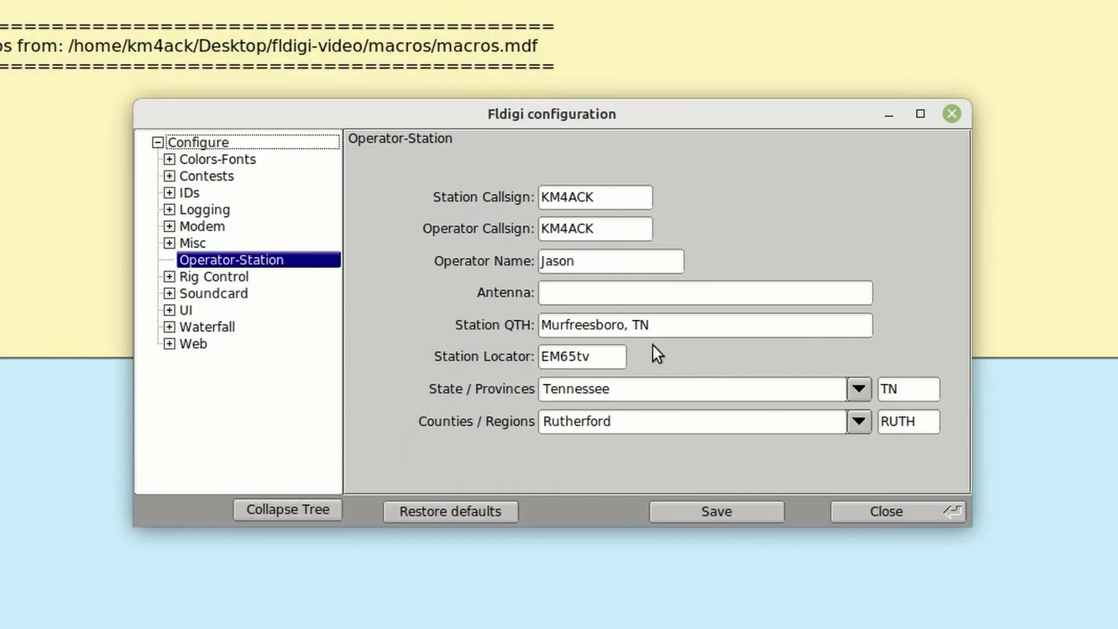
{"action": "left_click", "coordinate": [169, 277]}
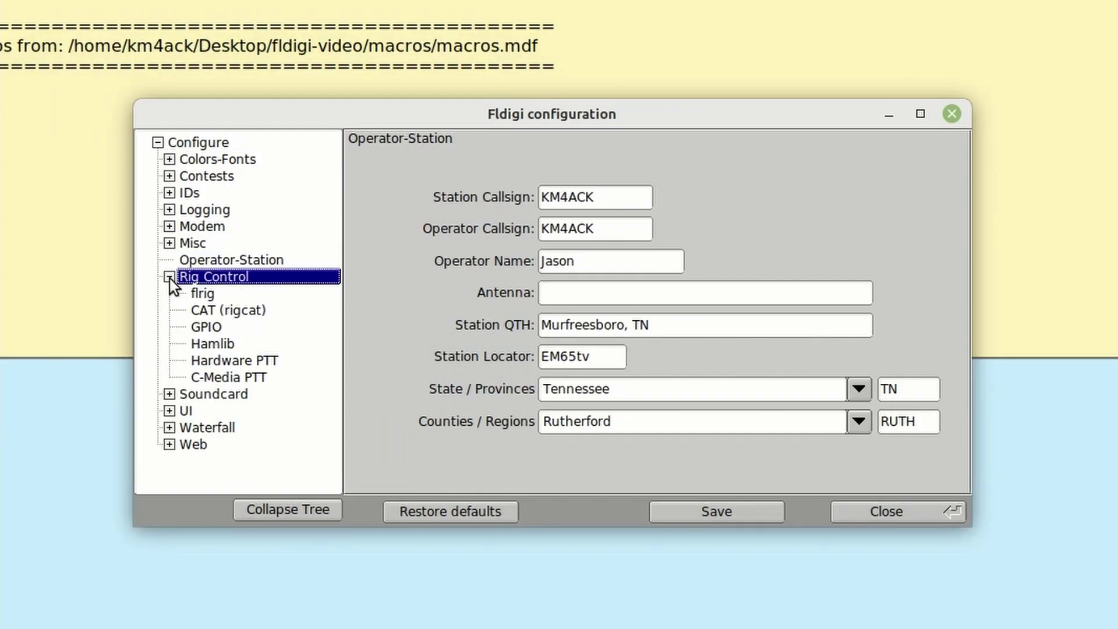
{"action": "left_click", "coordinate": [231, 361]}
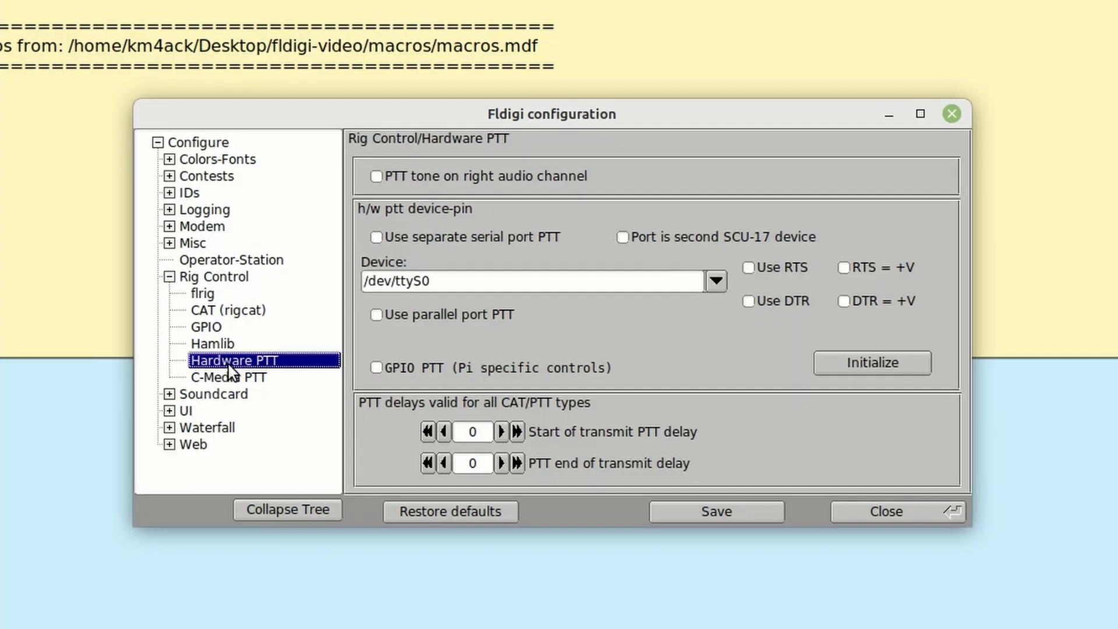
{"action": "left_click", "coordinate": [377, 237]}
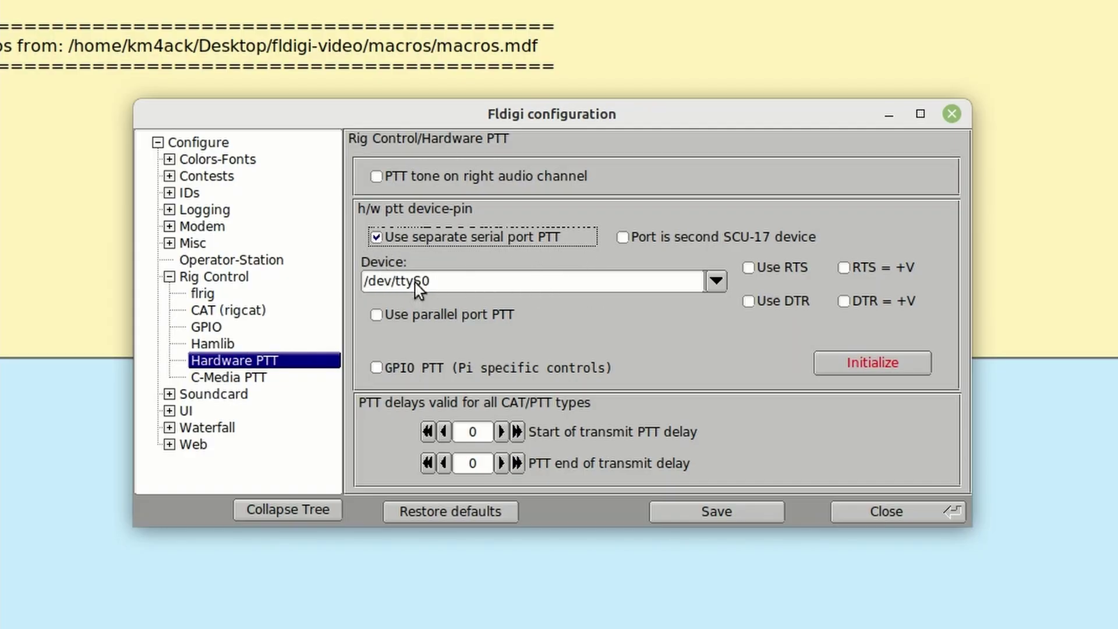
Step: Set the PTT serial device to /dev/ttyUSB4 instead of the Silicon Labs by-id path
{"action": "left_click", "coordinate": [717, 281]}
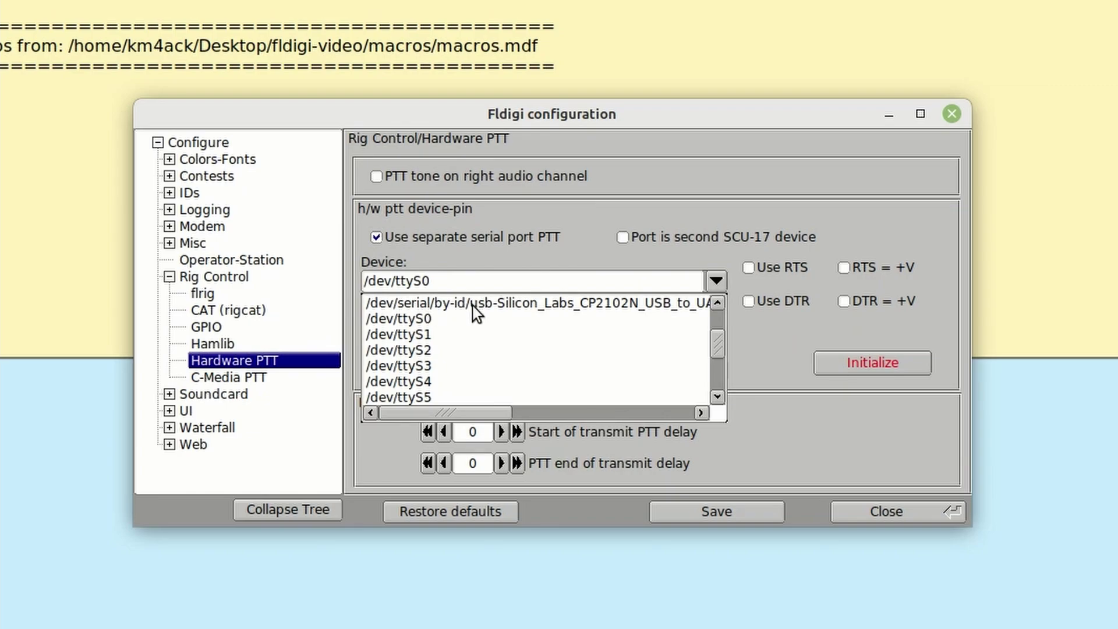
{"action": "left_click", "coordinate": [508, 306]}
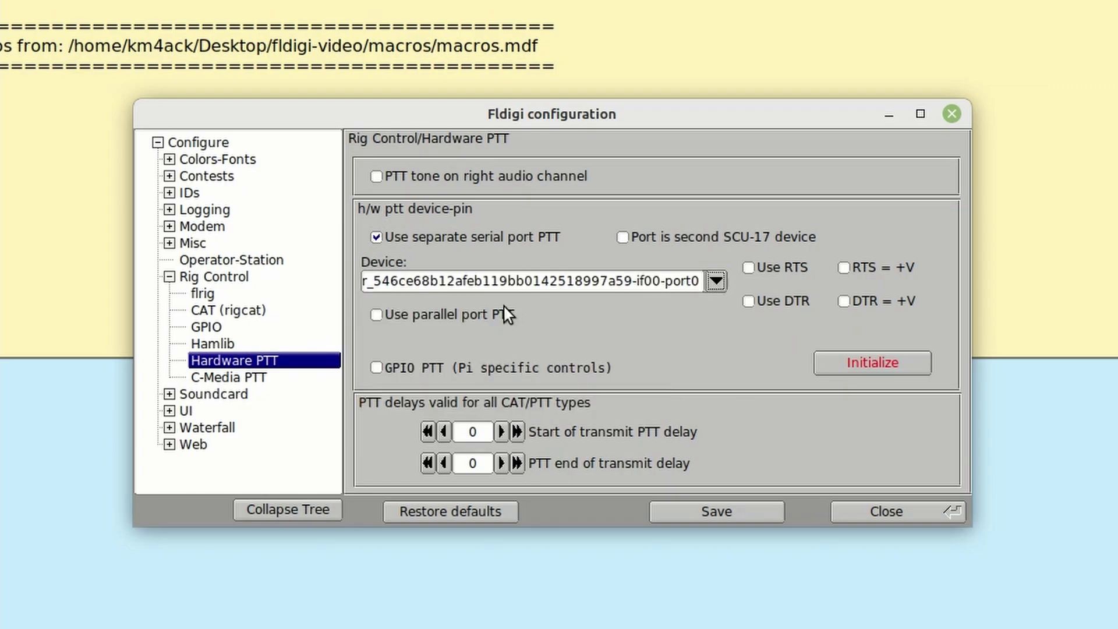
{"action": "left_click", "coordinate": [713, 281]}
{"action": "scroll", "coordinate": [714, 327], "scroll_direction": "down", "scroll_amount": 3}
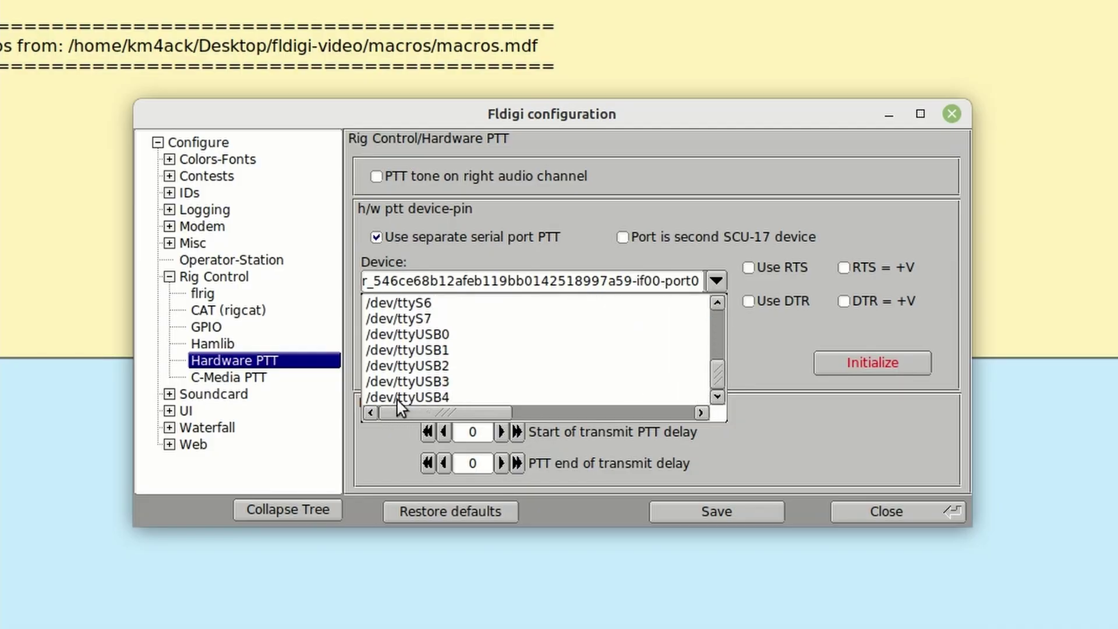
{"action": "left_click", "coordinate": [431, 398]}
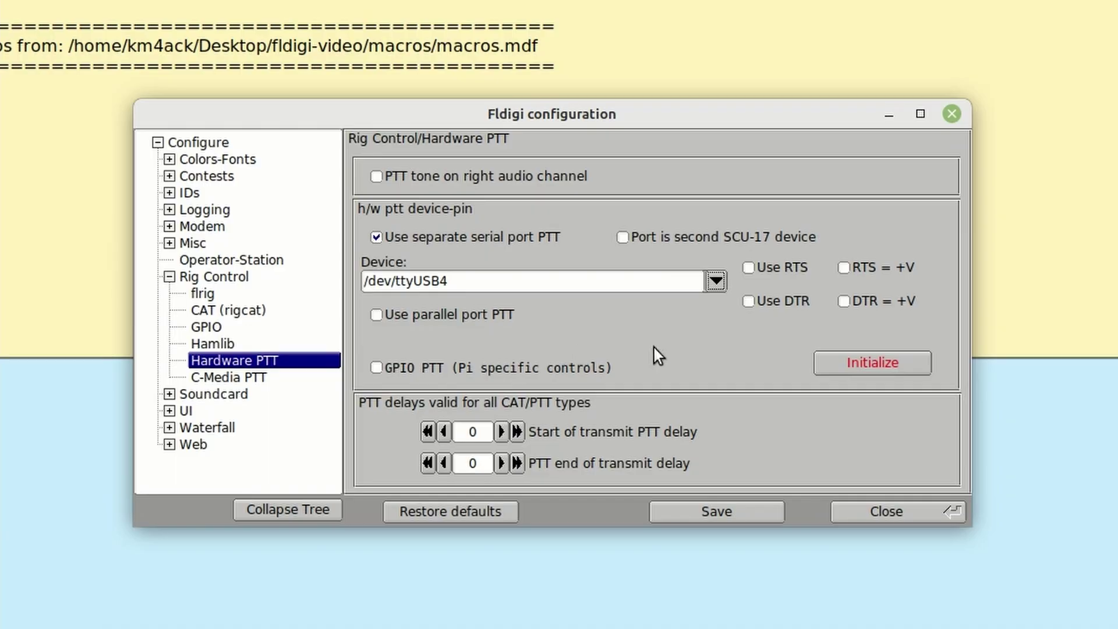
Step: Enable Use RTS for the serial PTT, initialize the port and save the configuration
{"action": "left_click", "coordinate": [749, 269]}
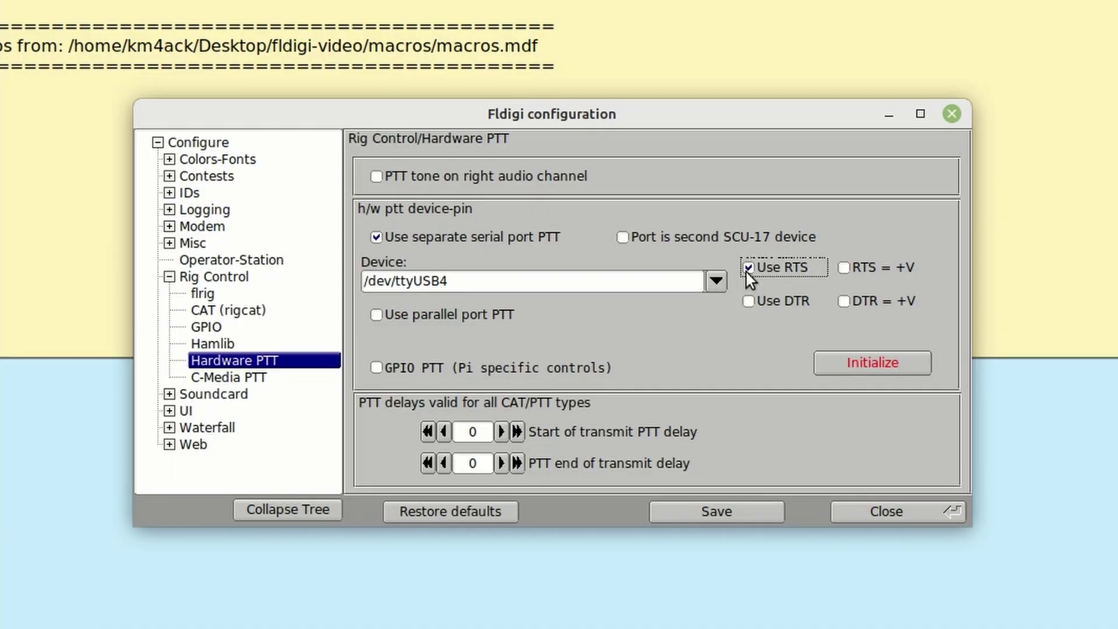
{"action": "left_click", "coordinate": [870, 363]}
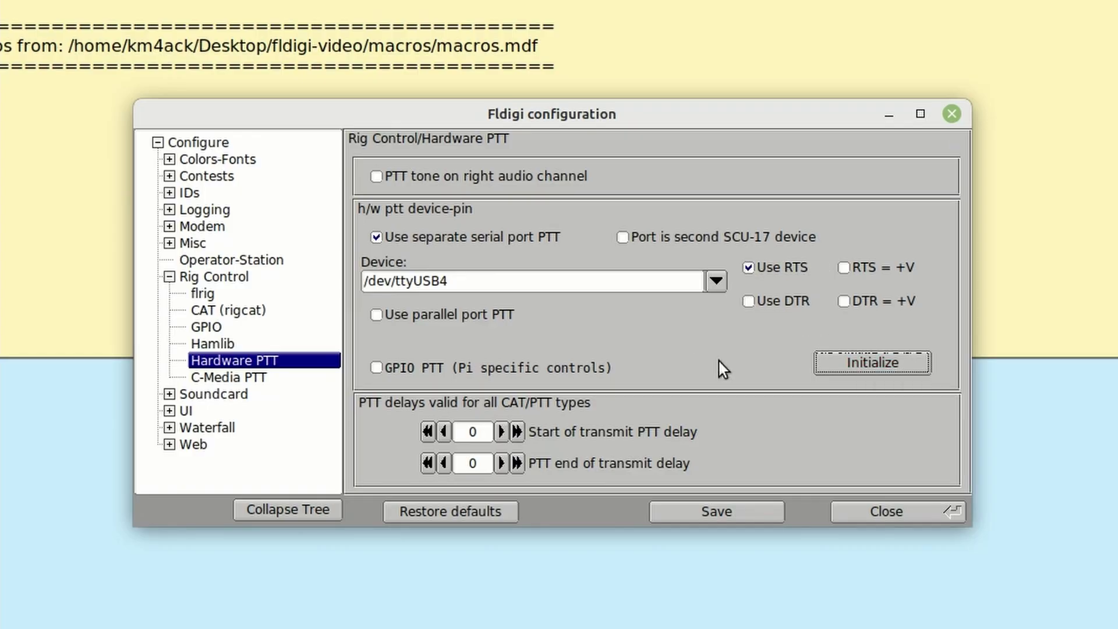
{"action": "left_click", "coordinate": [725, 508]}
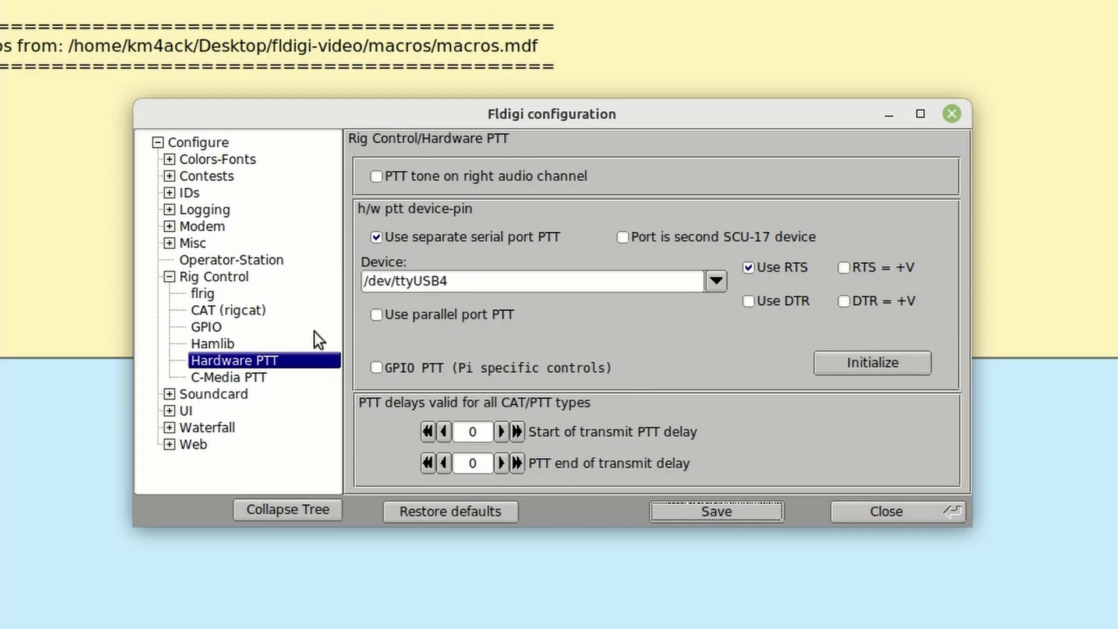
Step: Open the NBEMS interface settings under Misc and enable Open message folder
{"action": "left_click", "coordinate": [205, 296]}
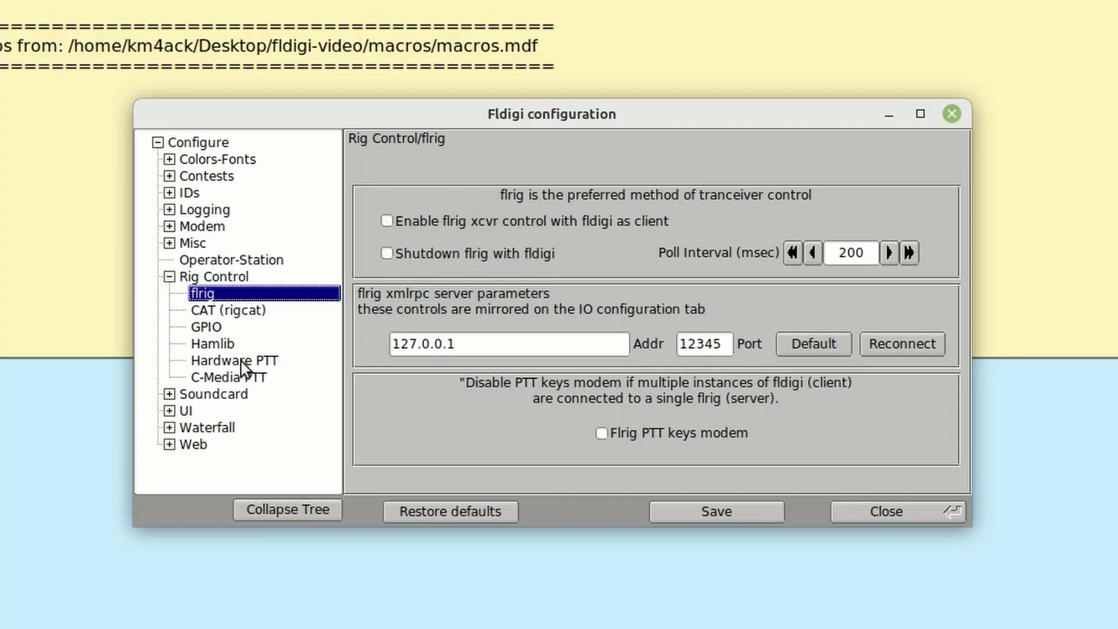
{"action": "left_click", "coordinate": [169, 277]}
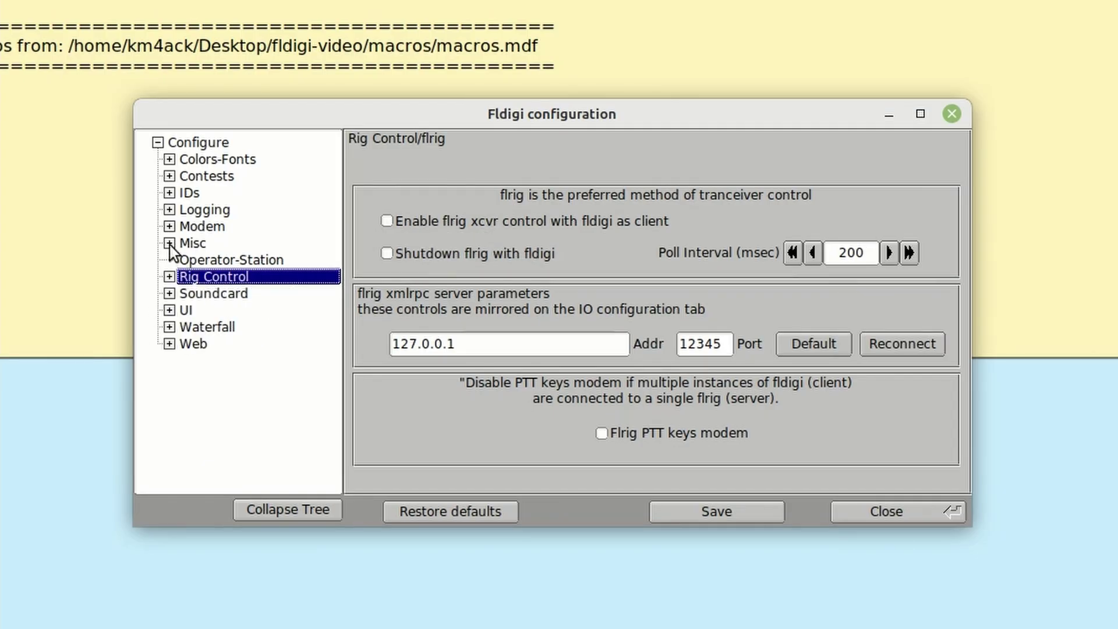
{"action": "left_click", "coordinate": [169, 244]}
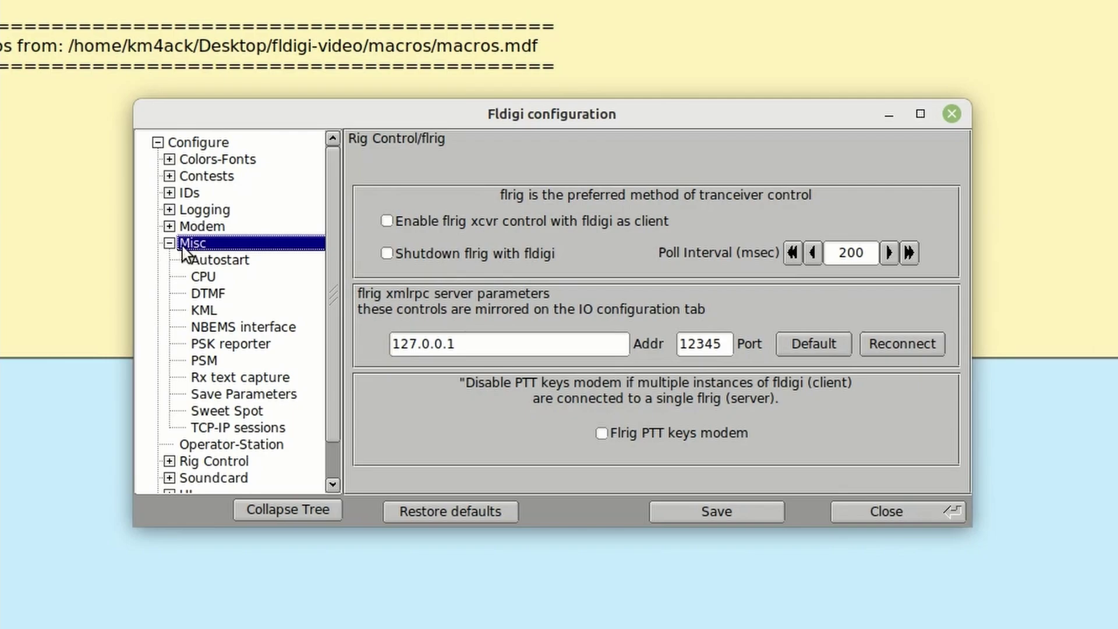
{"action": "left_click", "coordinate": [218, 327]}
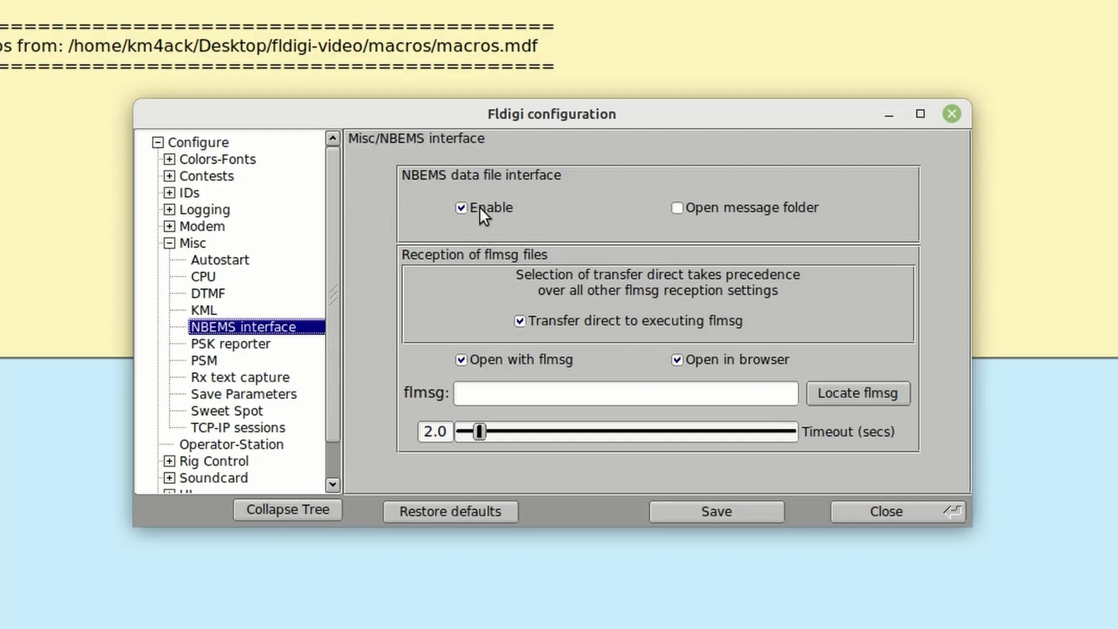
{"action": "left_click", "coordinate": [676, 208]}
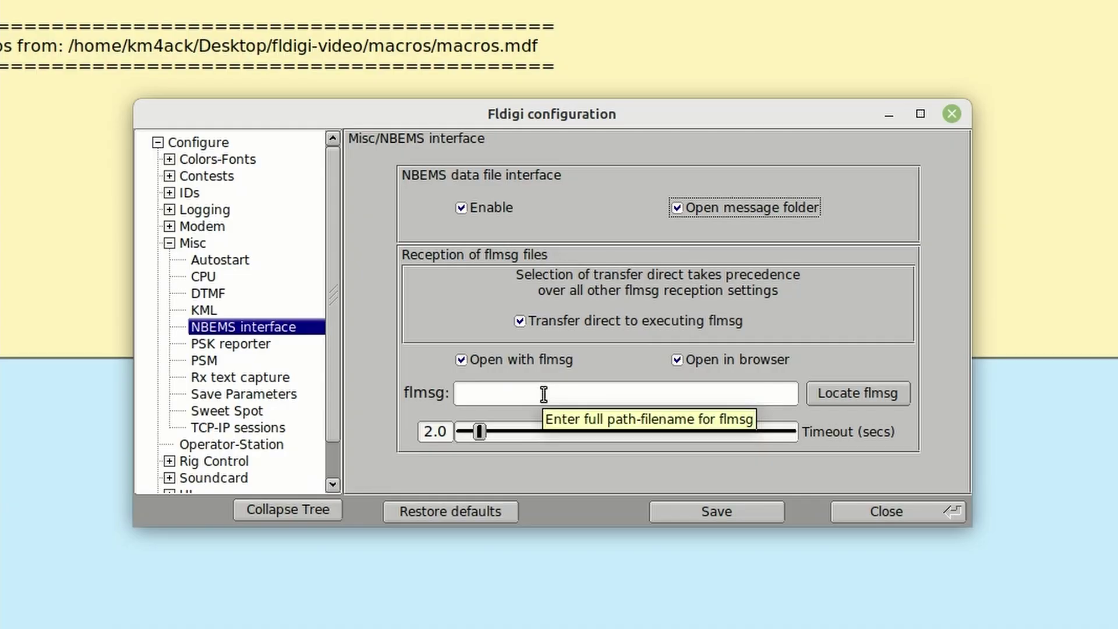
Step: Switch to the terminal, run whereis flmsg on a cleared screen and copy the path /usr/local/bin/flmsg
{"action": "key", "text": "alt+Tab"}
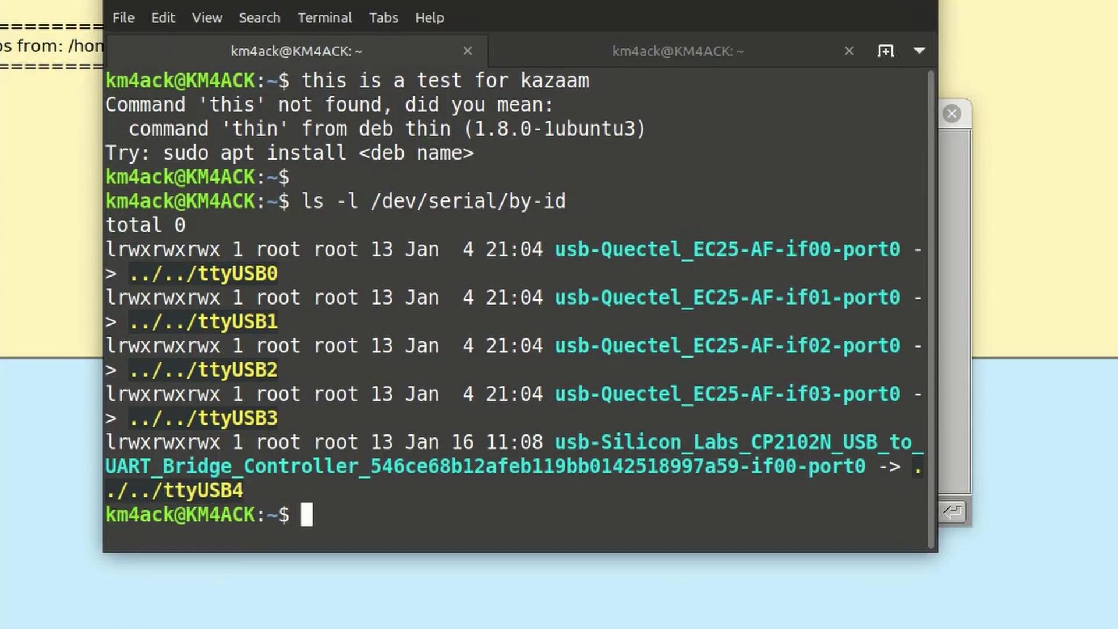
{"action": "key", "text": "ctrl+l"}
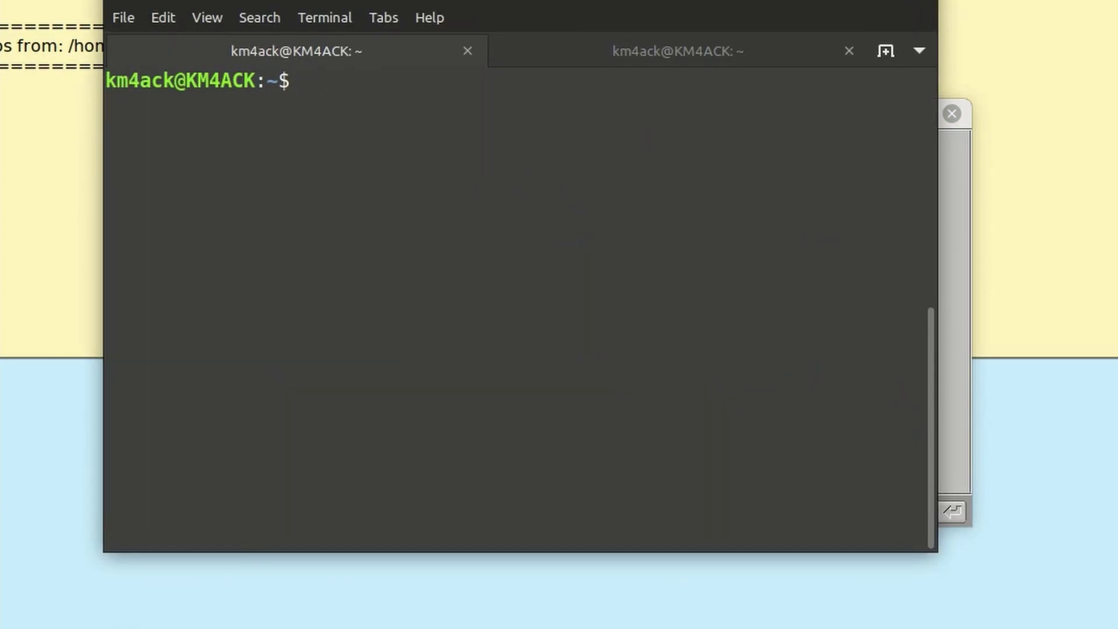
{"action": "type", "text": "whereis flmsg"}
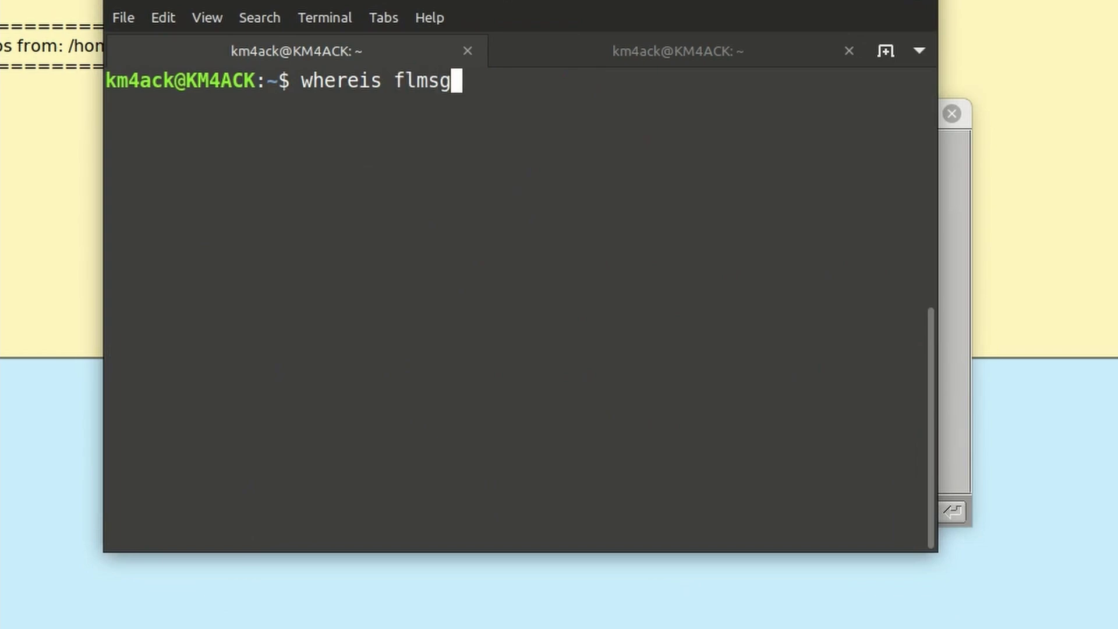
{"action": "key", "text": "Return"}
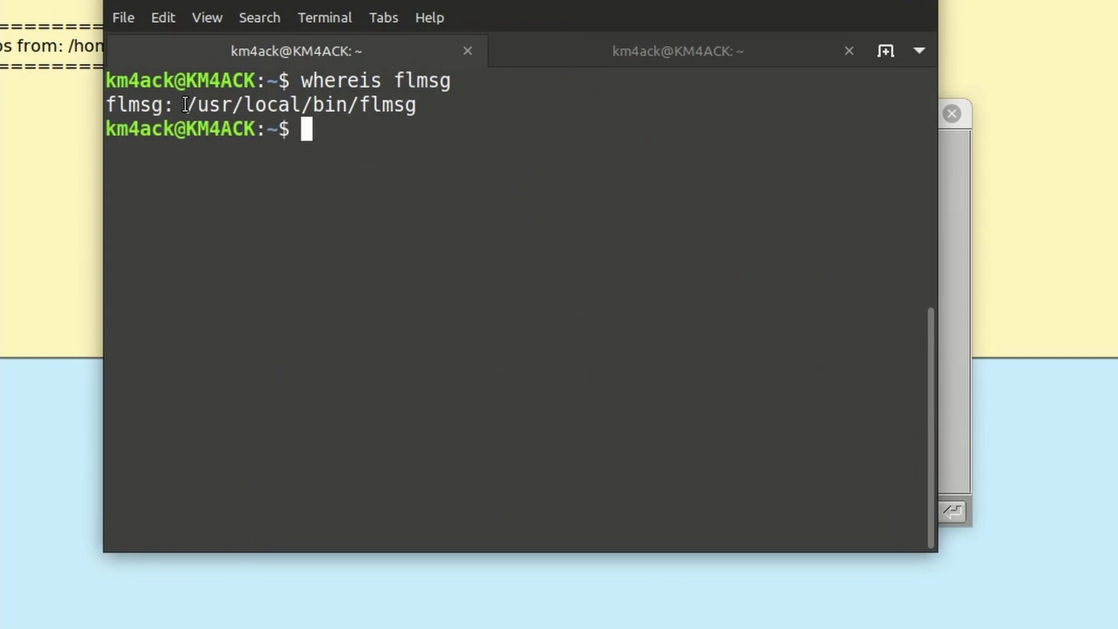
{"action": "left_click_drag", "start_coordinate": [186, 105], "coordinate": [417, 105]}
{"action": "right_click", "coordinate": [367, 105]}
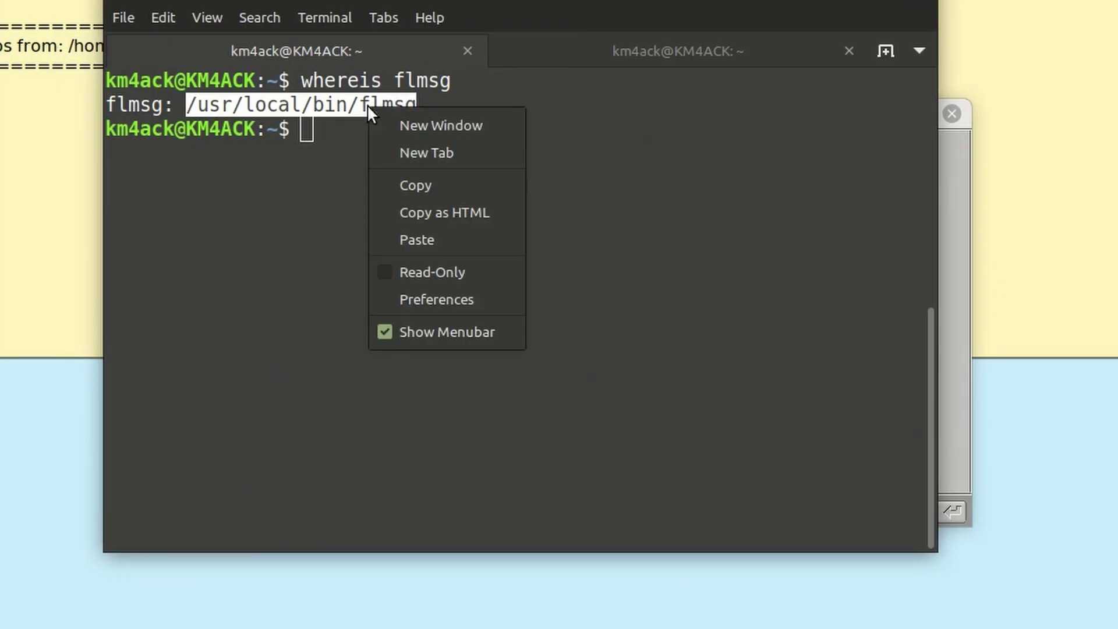
{"action": "left_click", "coordinate": [438, 188]}
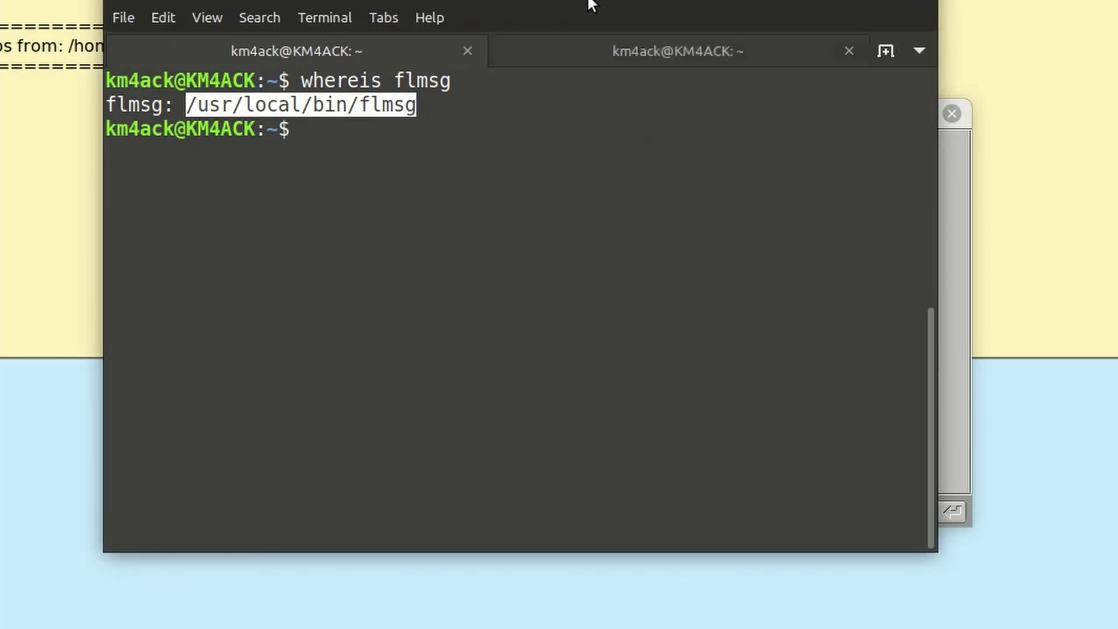
Step: Return to Fldigi's NBEMS interface settings, set the flmsg path to /usr/local/bin/flmsg and save the configuration
{"action": "left_click_drag", "start_coordinate": [768, 230], "coordinate": [982, 326]}
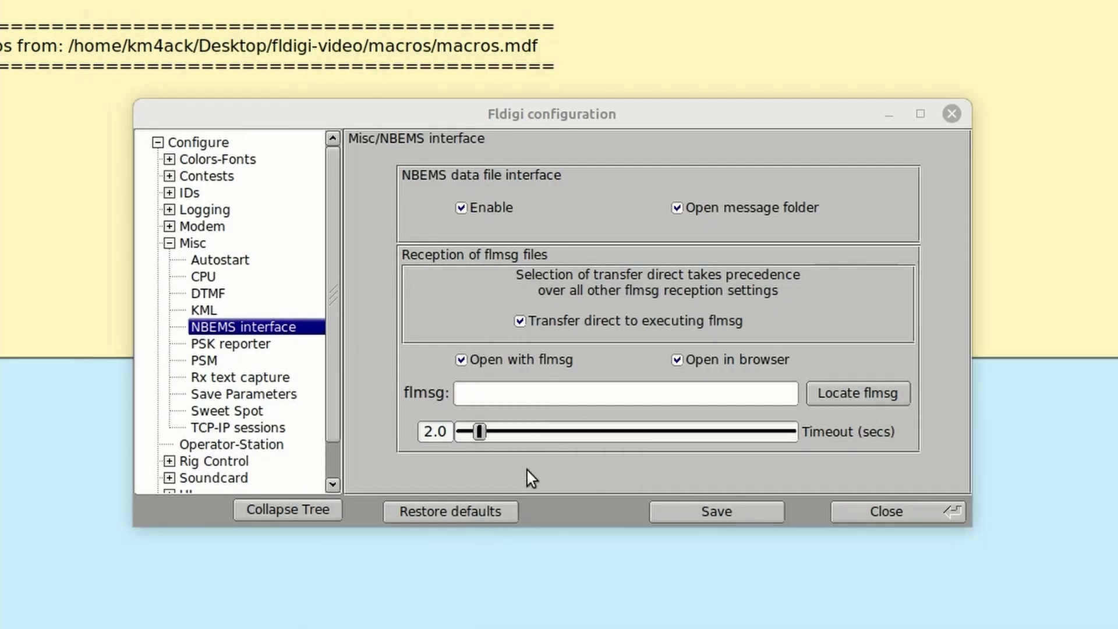
{"action": "left_click", "coordinate": [520, 399]}
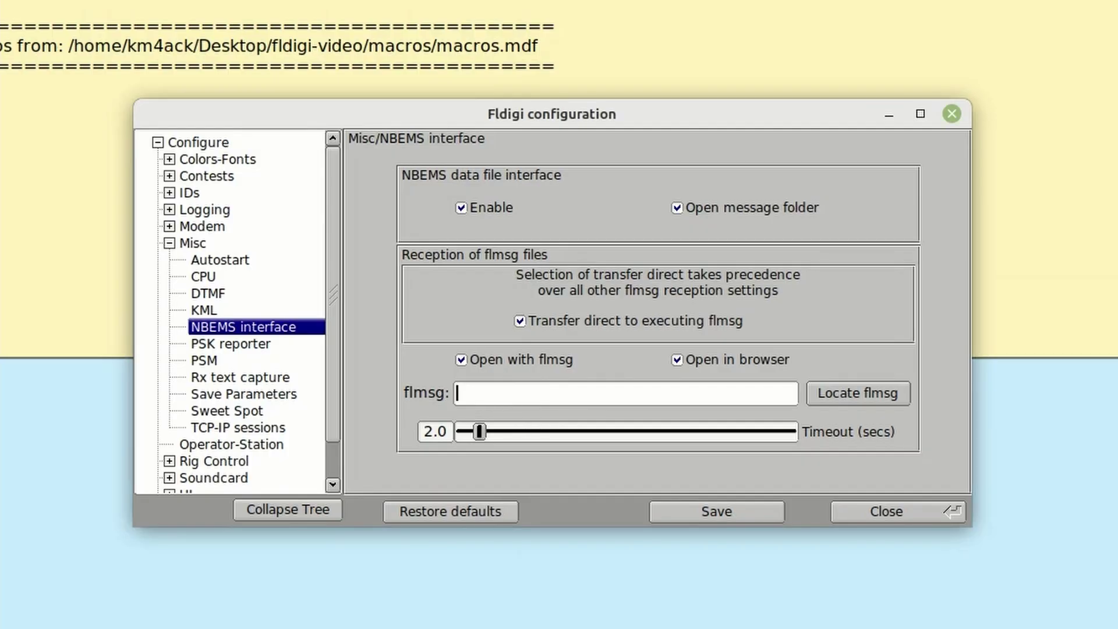
{"action": "key", "text": "ctrl+v"}
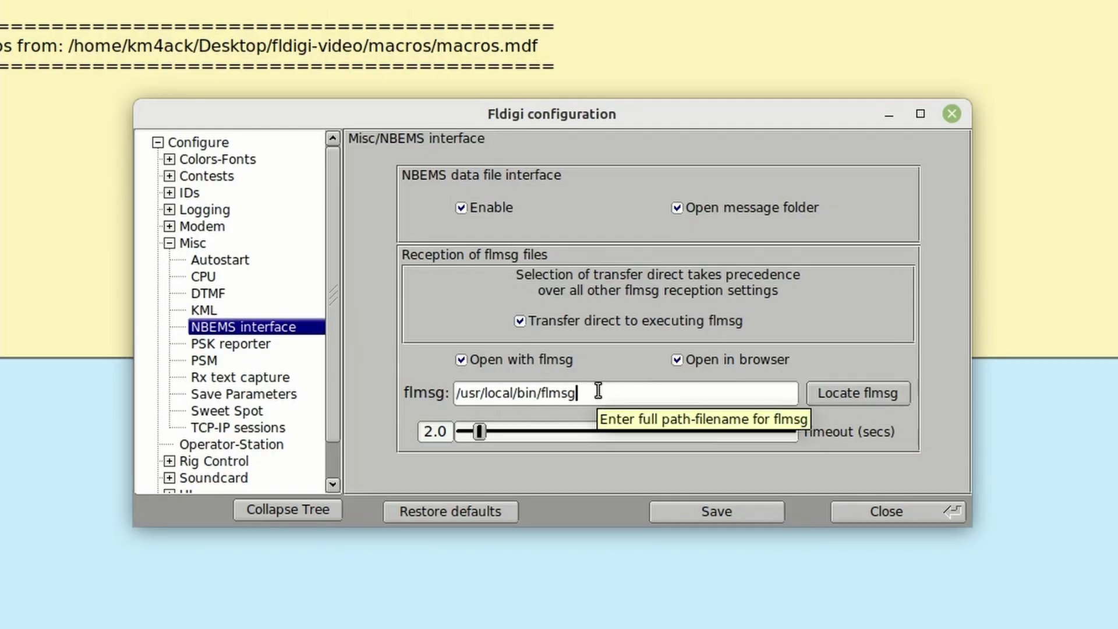
{"action": "left_click", "coordinate": [701, 515]}
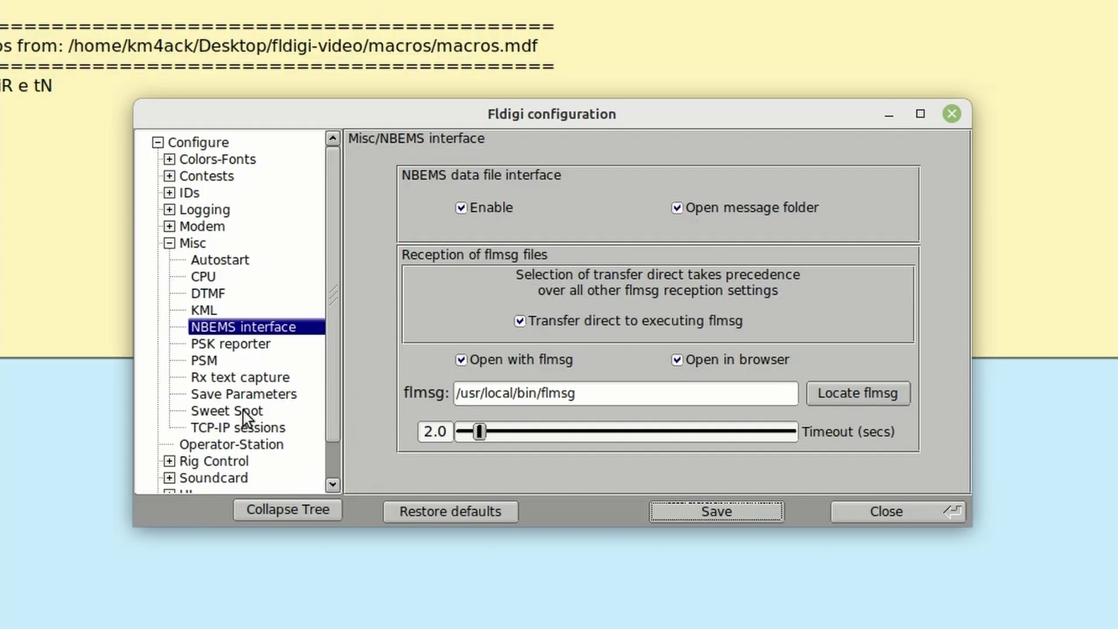
Step: Set the macro bars to Two scheme 4 in the UI macro button settings, then save and close the configuration
{"action": "left_click", "coordinate": [246, 415]}
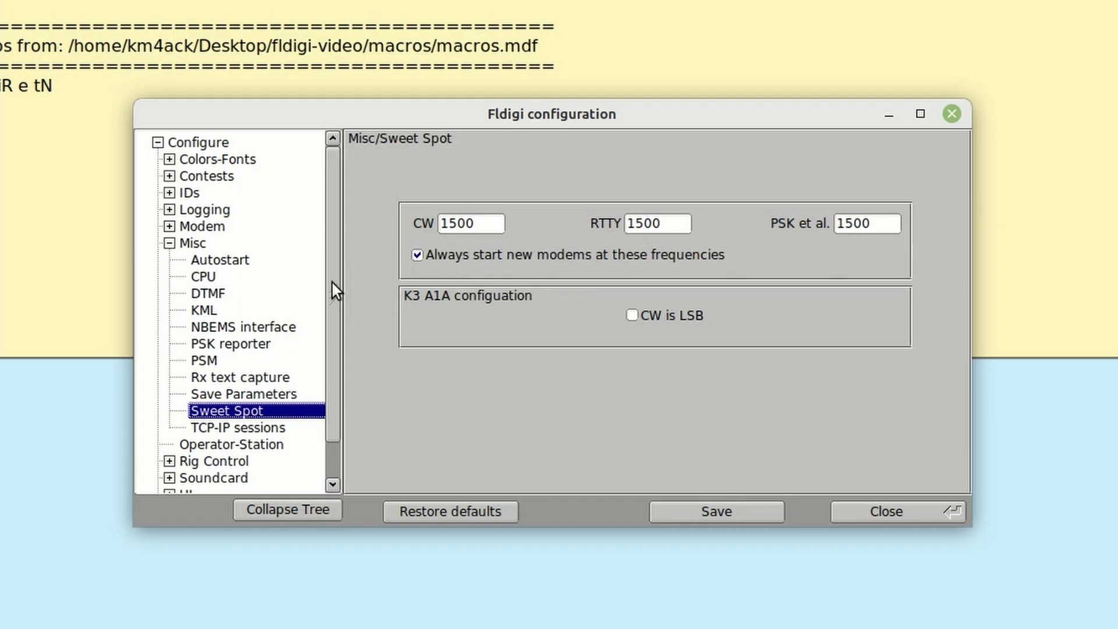
{"action": "scroll", "coordinate": [332, 282], "scroll_direction": "down", "scroll_amount": 2}
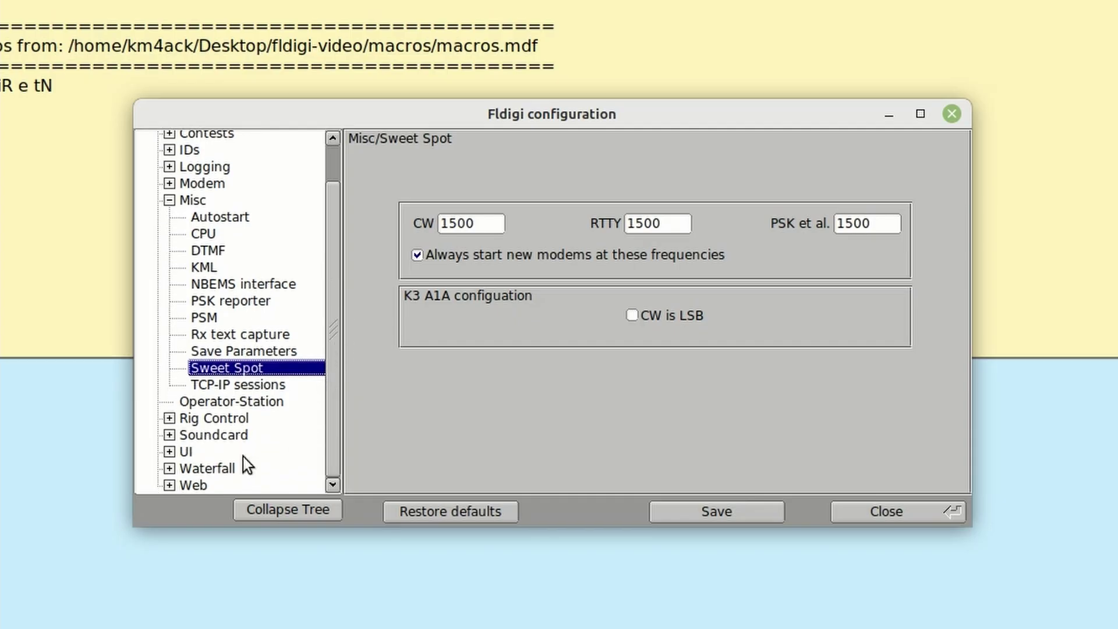
{"action": "left_click", "coordinate": [168, 452]}
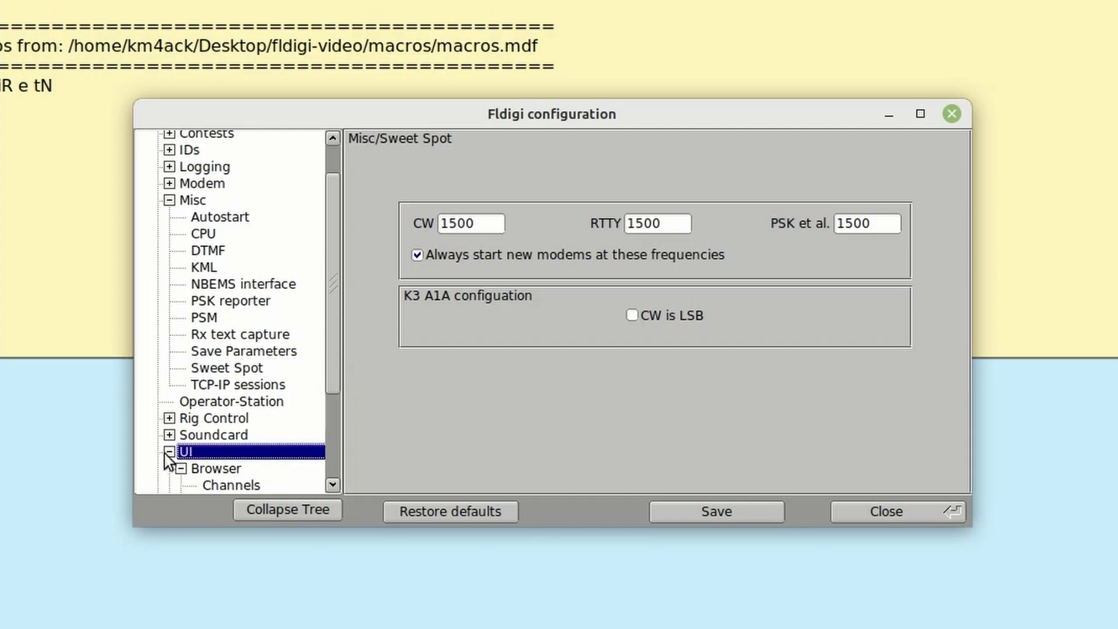
{"action": "scroll", "coordinate": [331, 344], "scroll_direction": "down", "scroll_amount": 3}
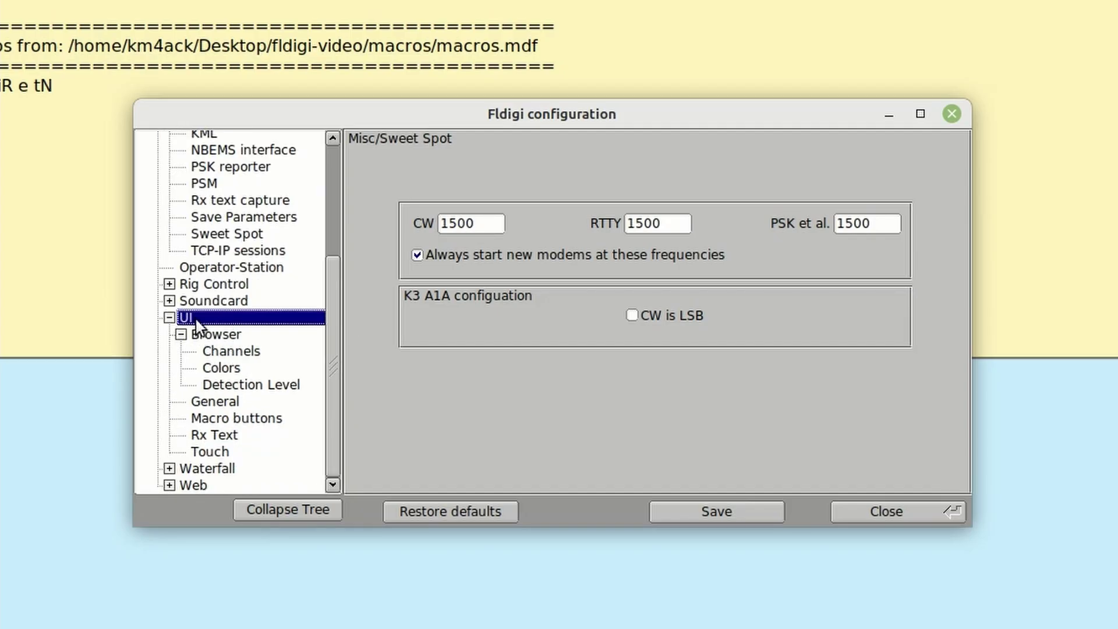
{"action": "left_click", "coordinate": [243, 421]}
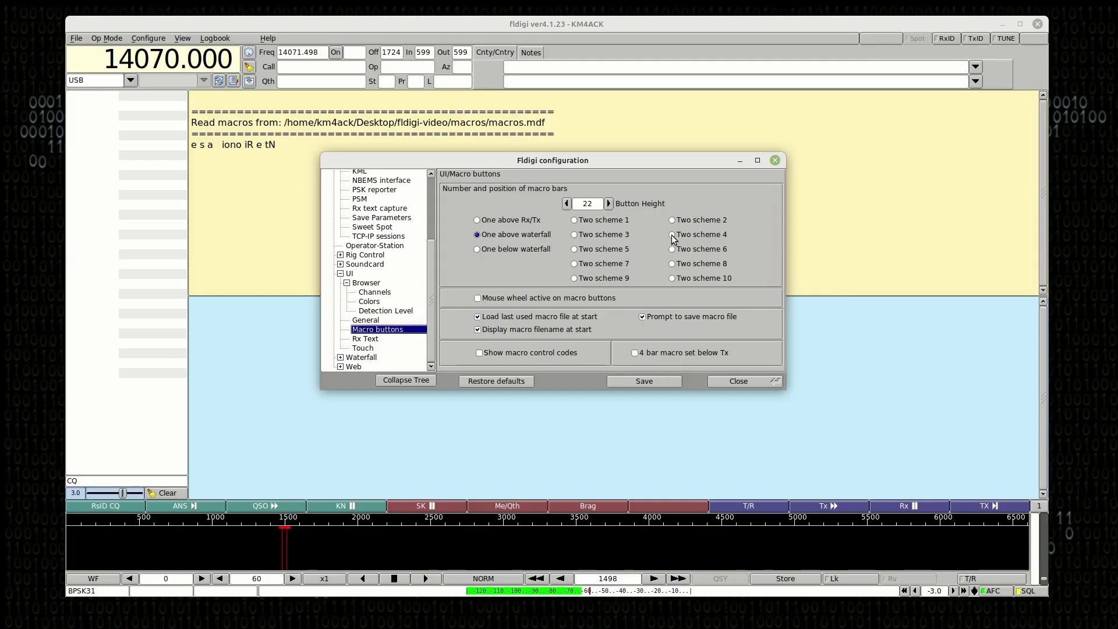
{"action": "left_click", "coordinate": [766, 249]}
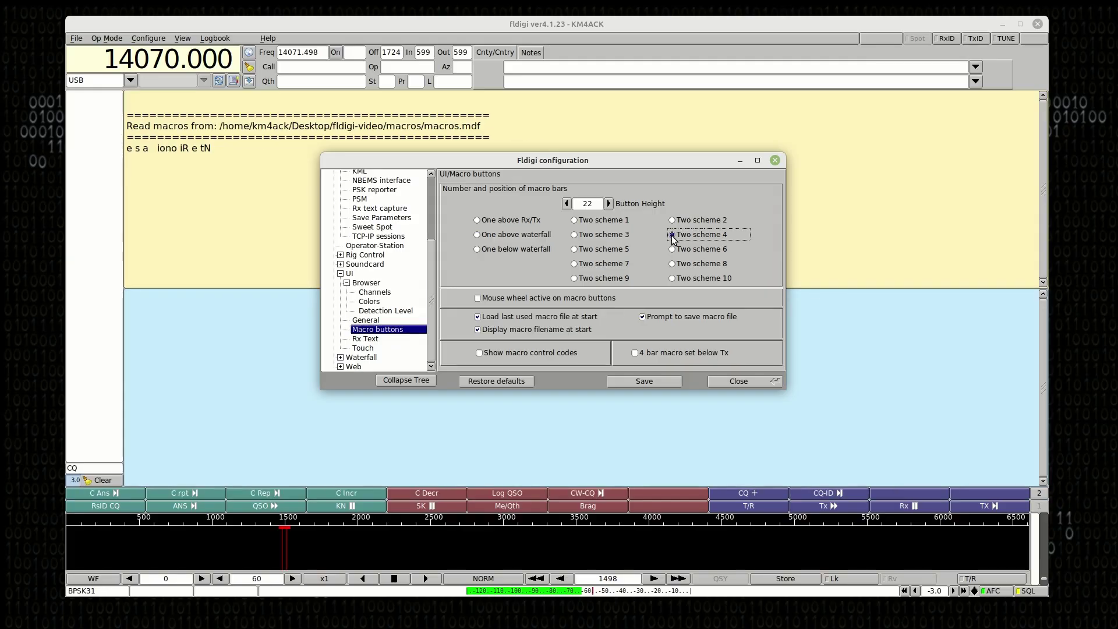
{"action": "left_click", "coordinate": [643, 381]}
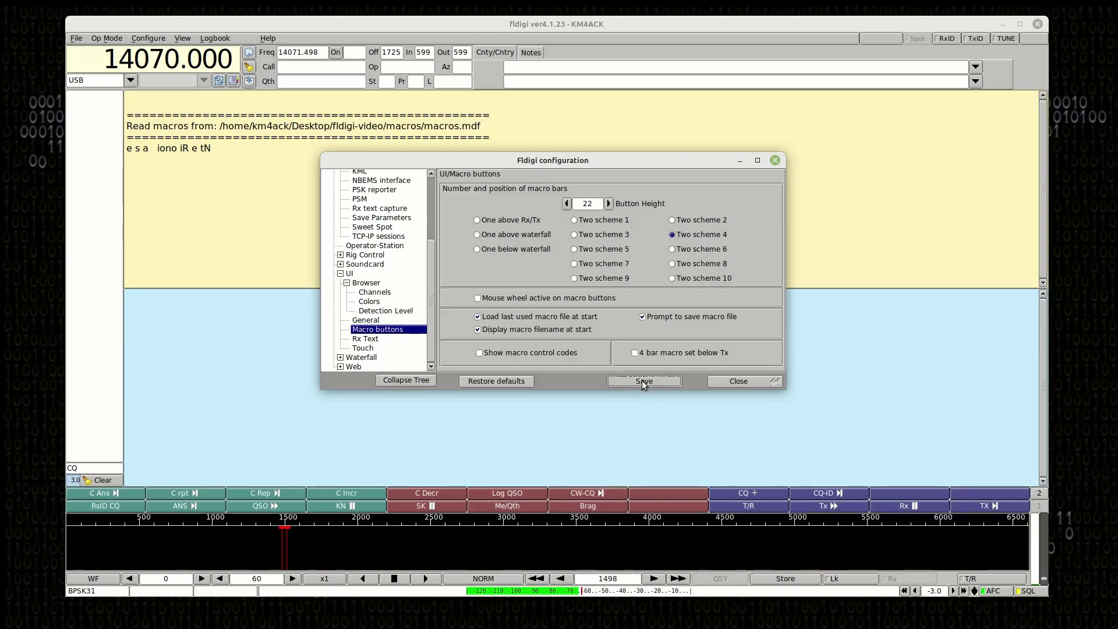
{"action": "left_click", "coordinate": [738, 381]}
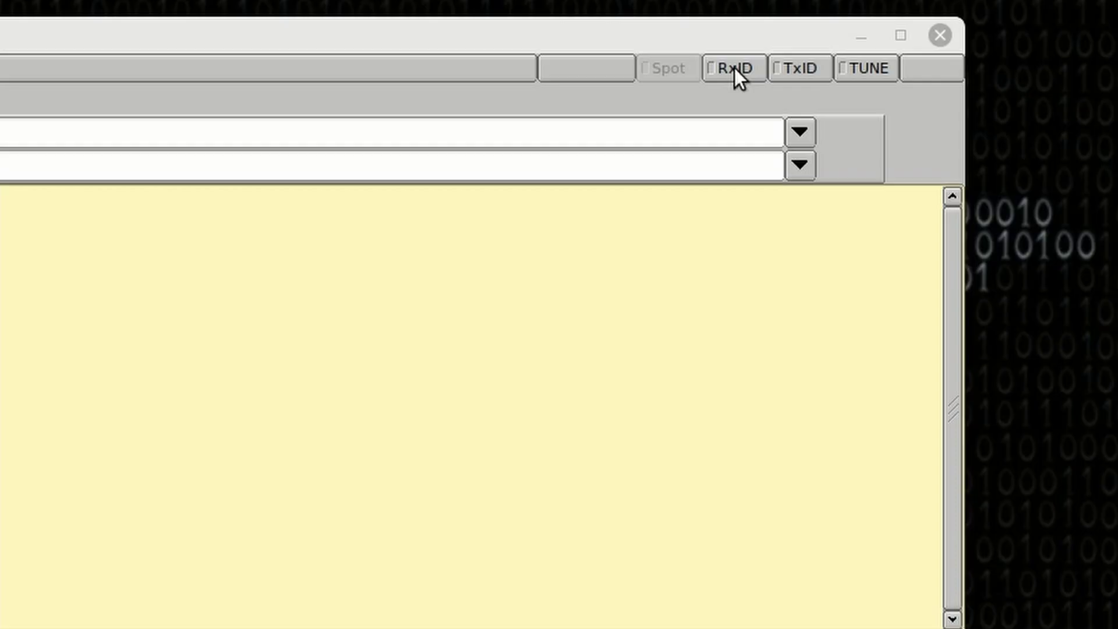
Step: Enable RxID and TxID and set the operating mode to MT63-2000L
{"action": "left_click", "coordinate": [729, 68]}
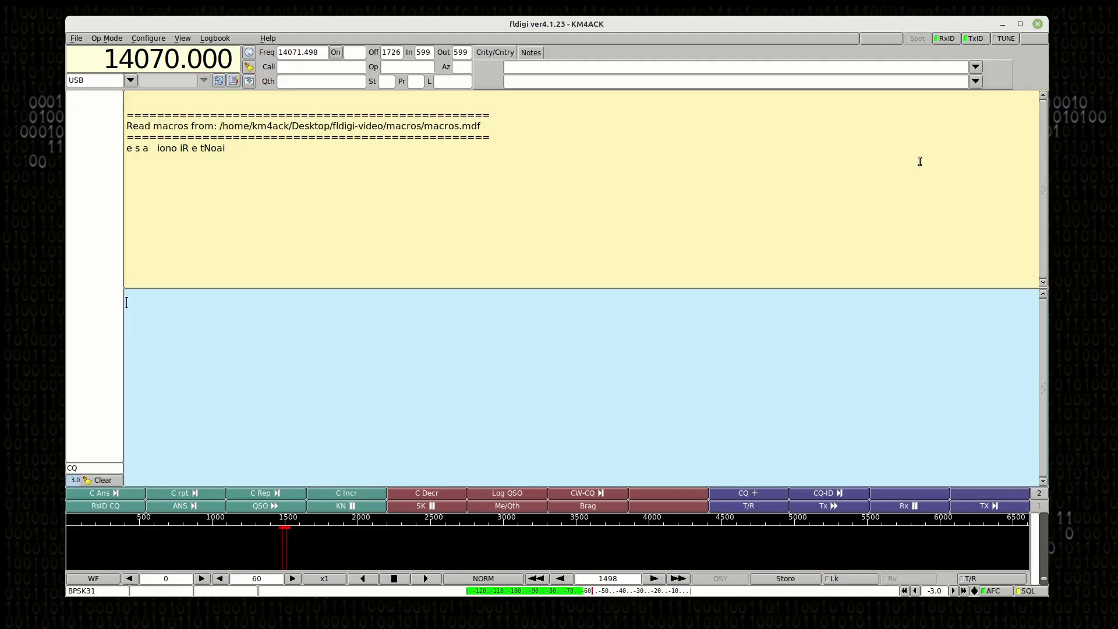
{"action": "left_click", "coordinate": [104, 39]}
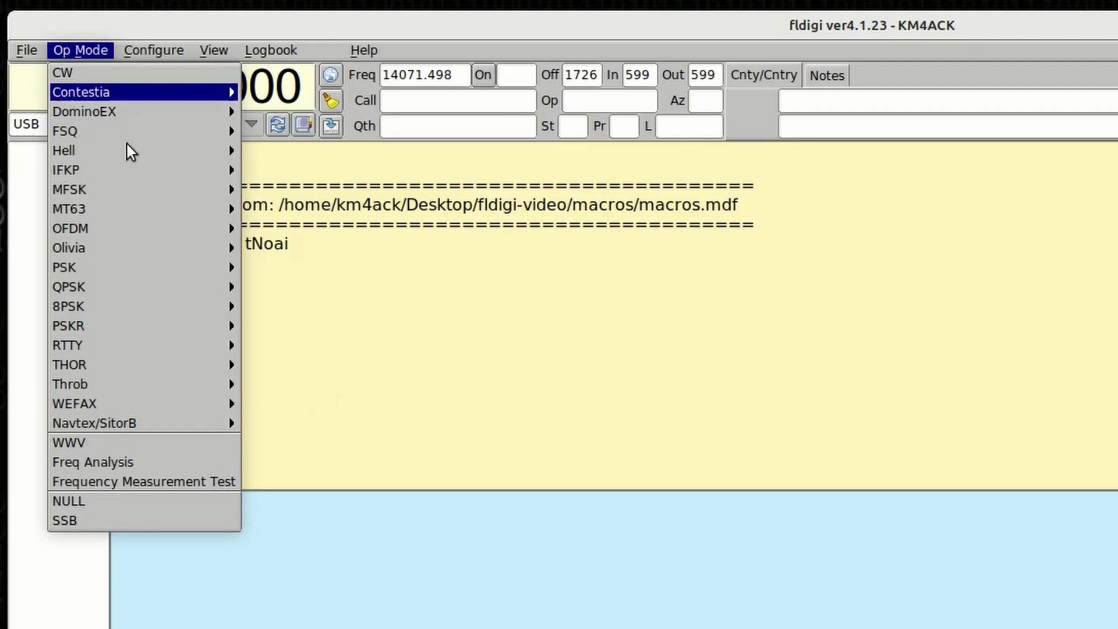
{"action": "mouse_move", "coordinate": [129, 127]}
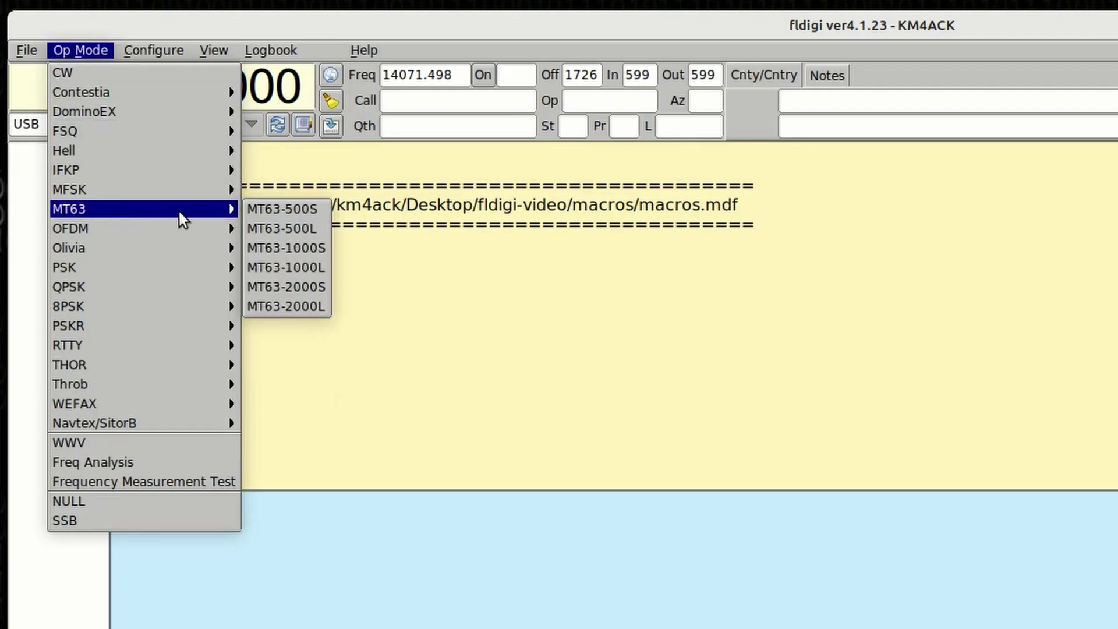
{"action": "left_click", "coordinate": [278, 307]}
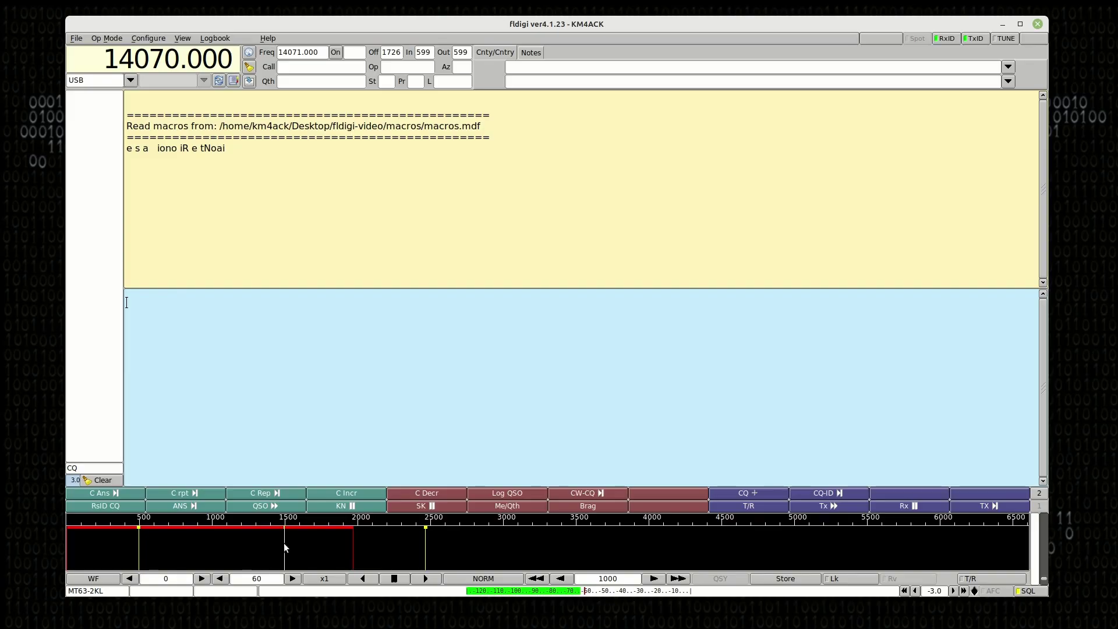
Step: Move the MT63 signal position on the waterfall to about 1500 Hz and fine-tune it to exactly 1500
{"action": "left_click", "coordinate": [285, 544]}
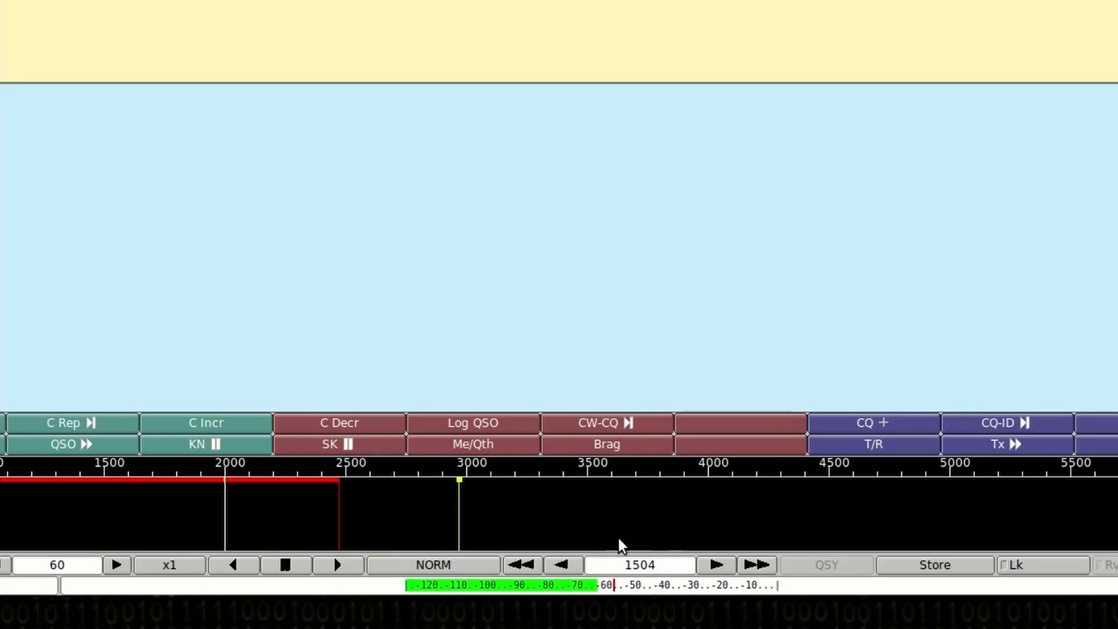
{"action": "left_click", "coordinate": [564, 566]}
{"action": "left_click", "coordinate": [563, 565]}
{"action": "left_click", "coordinate": [563, 567]}
{"action": "left_click", "coordinate": [563, 566]}
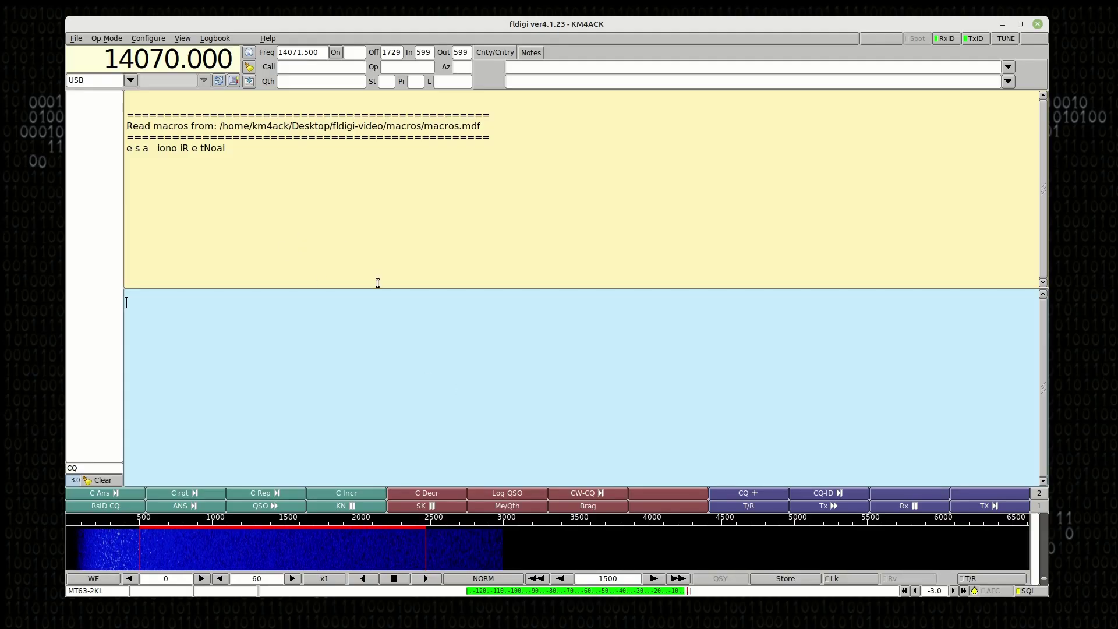
Step: Enable Centered at 1500 Hz (SHARES) in the MT-63 modem settings and save the configuration
{"action": "left_click", "coordinate": [150, 41]}
{"action": "left_click", "coordinate": [155, 52]}
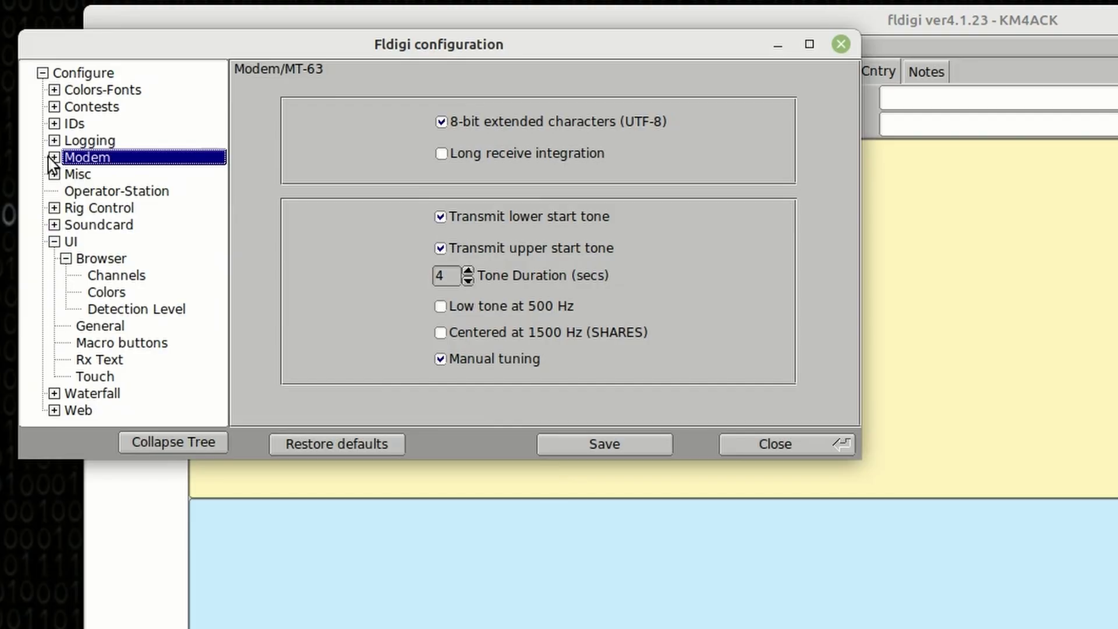
{"action": "left_click", "coordinate": [54, 158]}
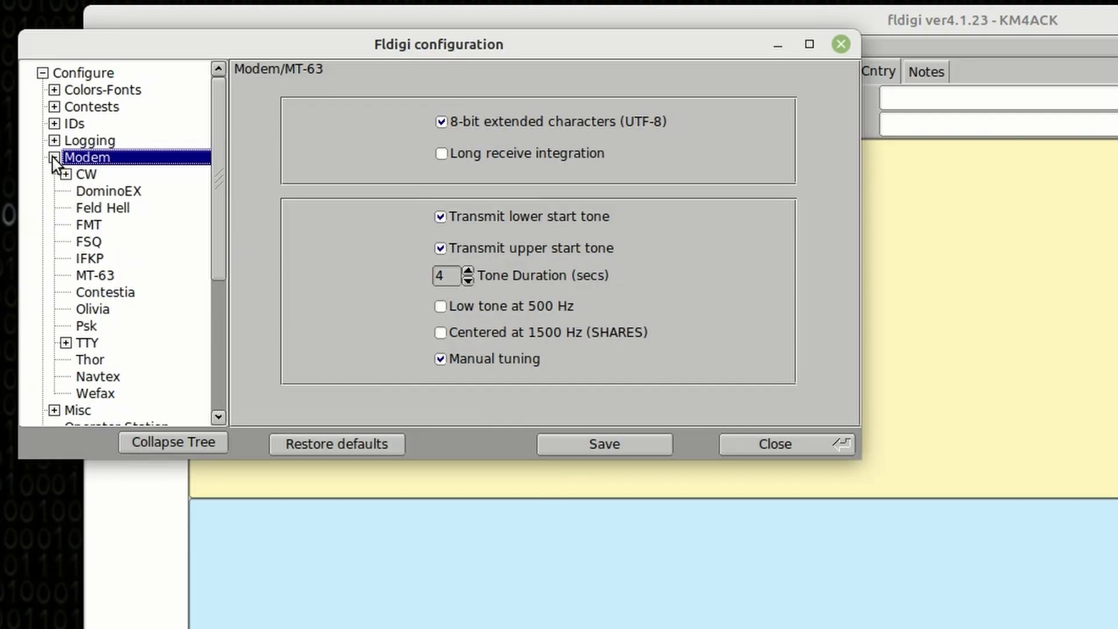
{"action": "left_click", "coordinate": [103, 278]}
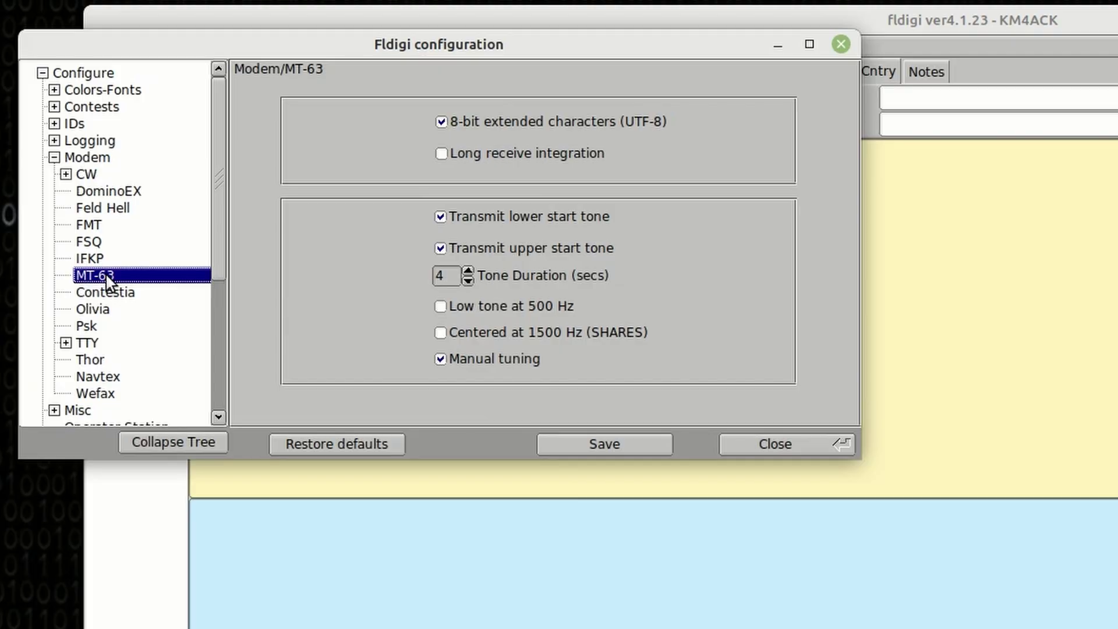
{"action": "left_click", "coordinate": [441, 333]}
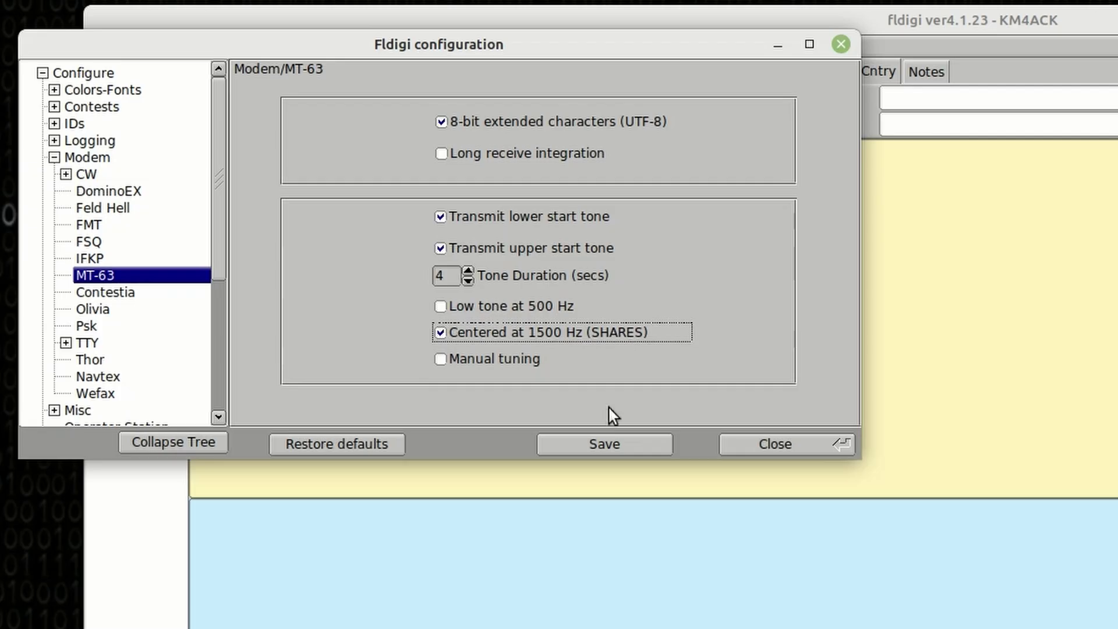
{"action": "left_click", "coordinate": [591, 444]}
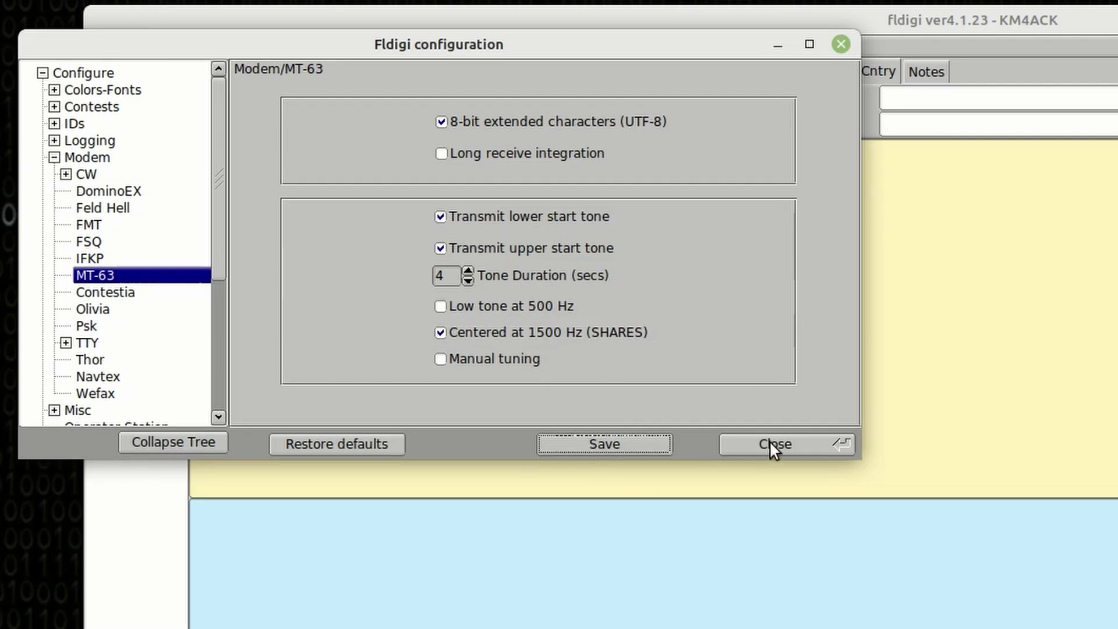